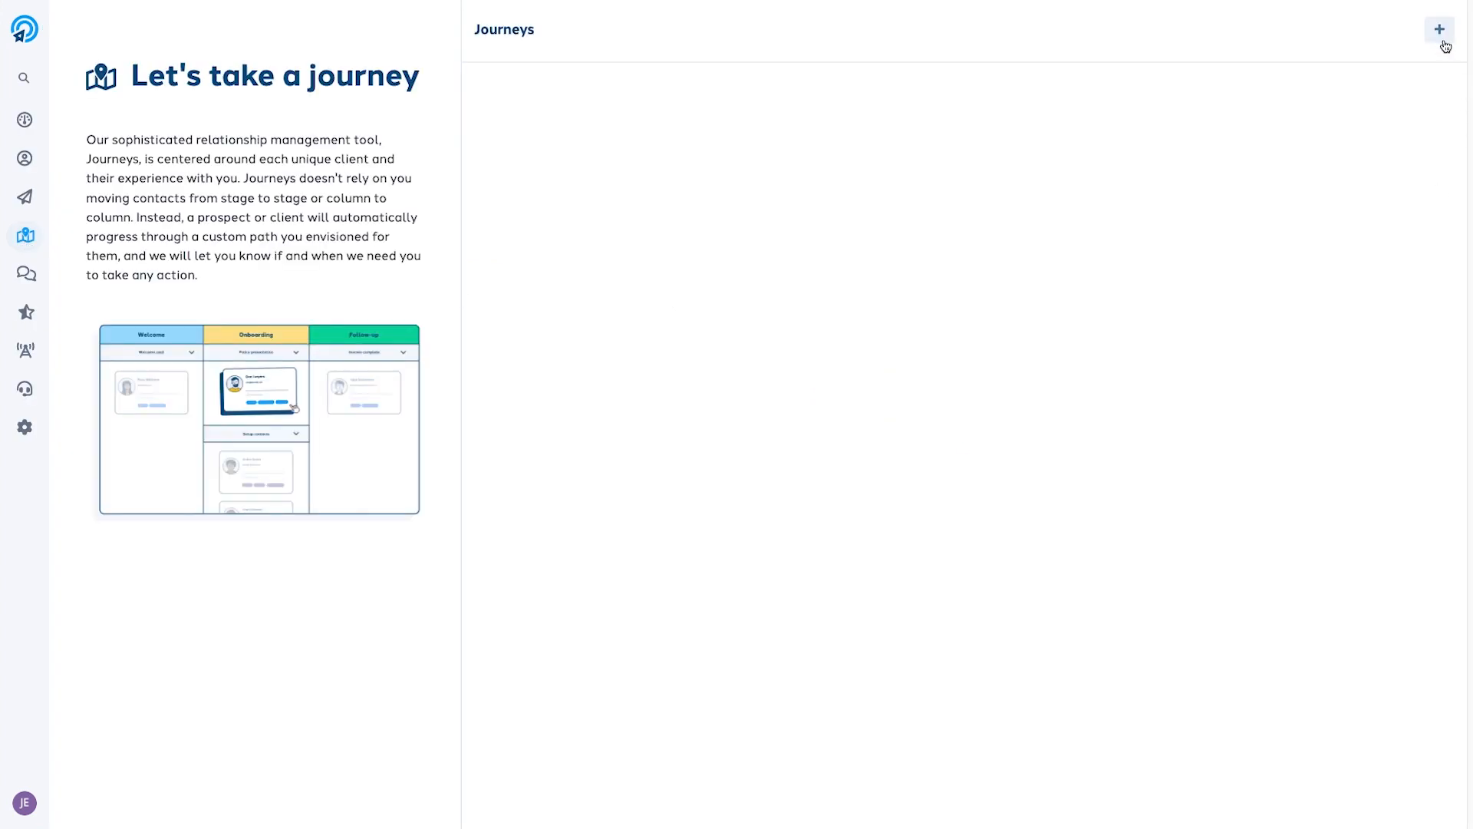
Create a new journey from the Win-back journey template.
left_click(1440, 35)
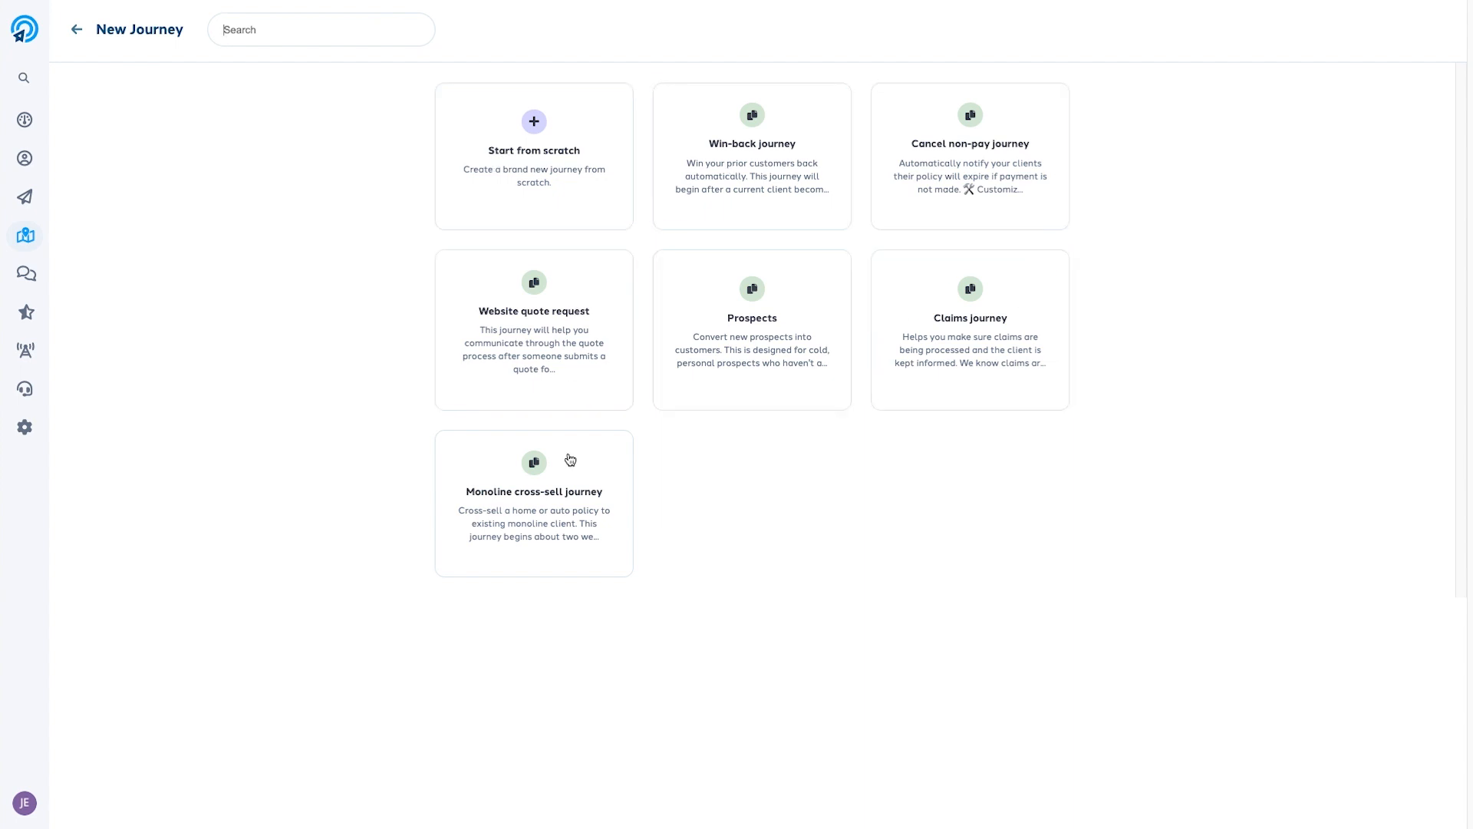
left_click(745, 209)
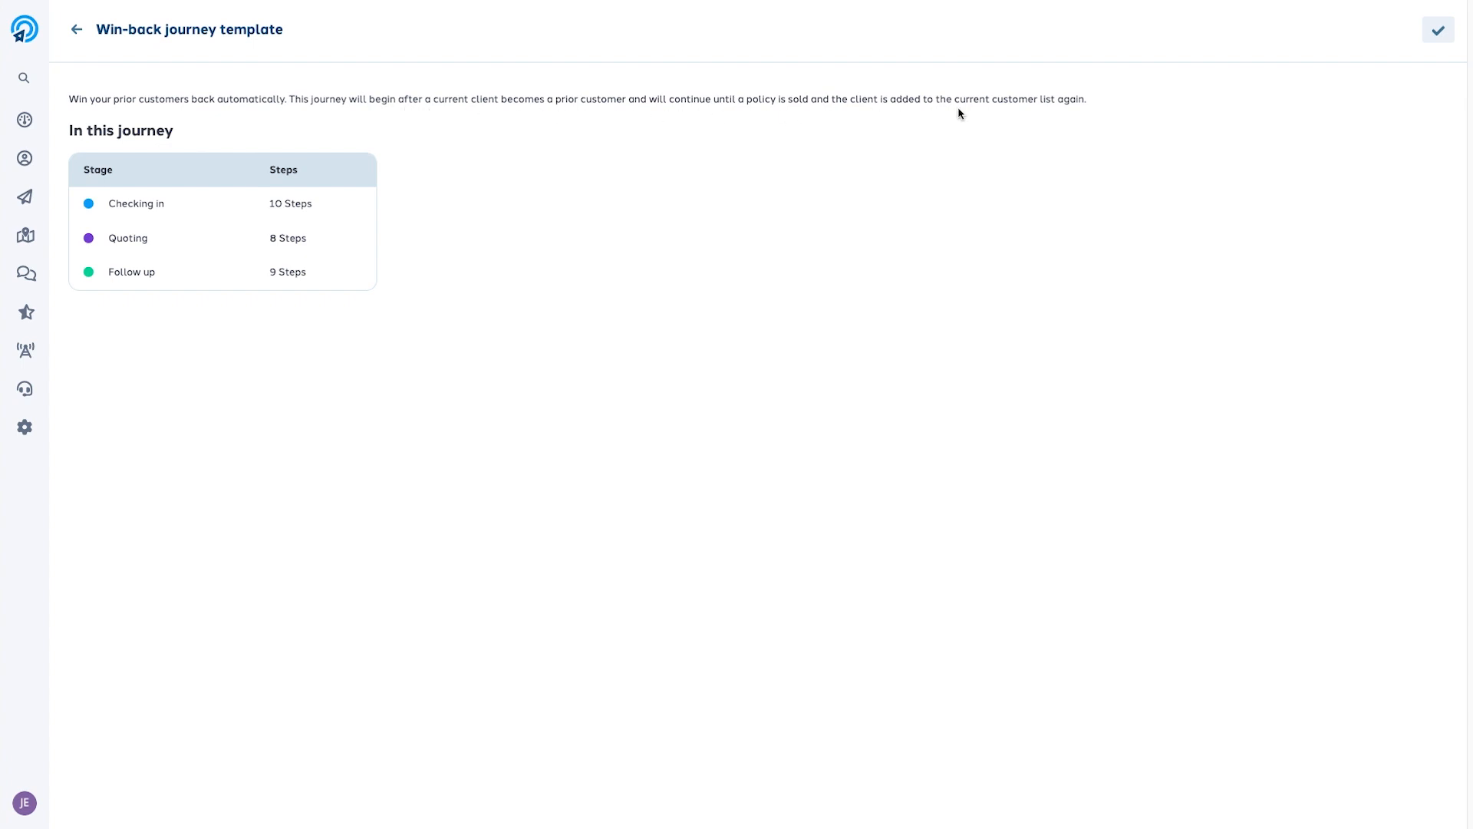
left_click(1439, 34)
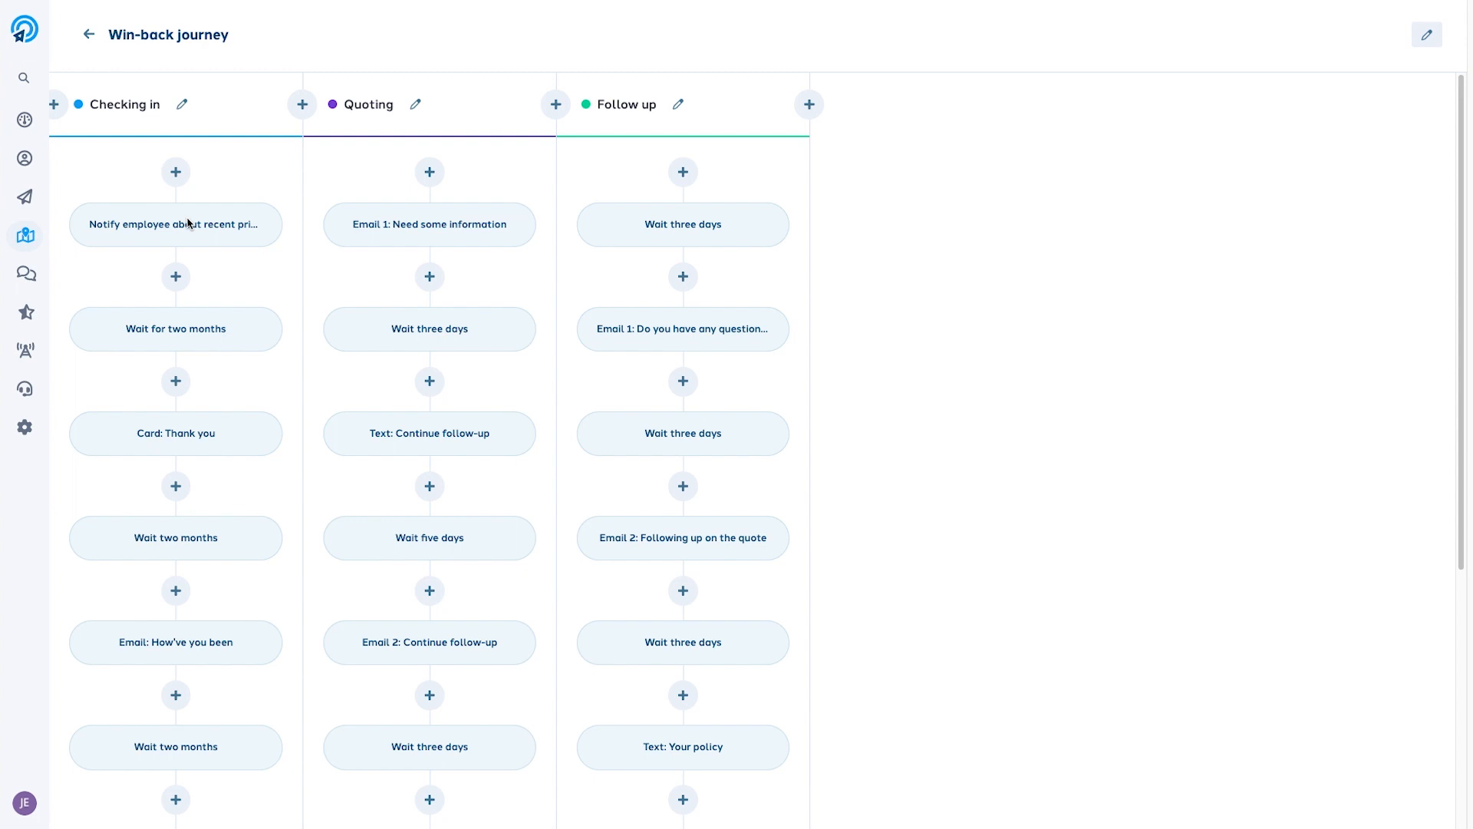
Examine the Win-back journey's settings, including the start trigger, its list, the repeat rule, requirement and goal options, and save the settings.
left_click(1427, 34)
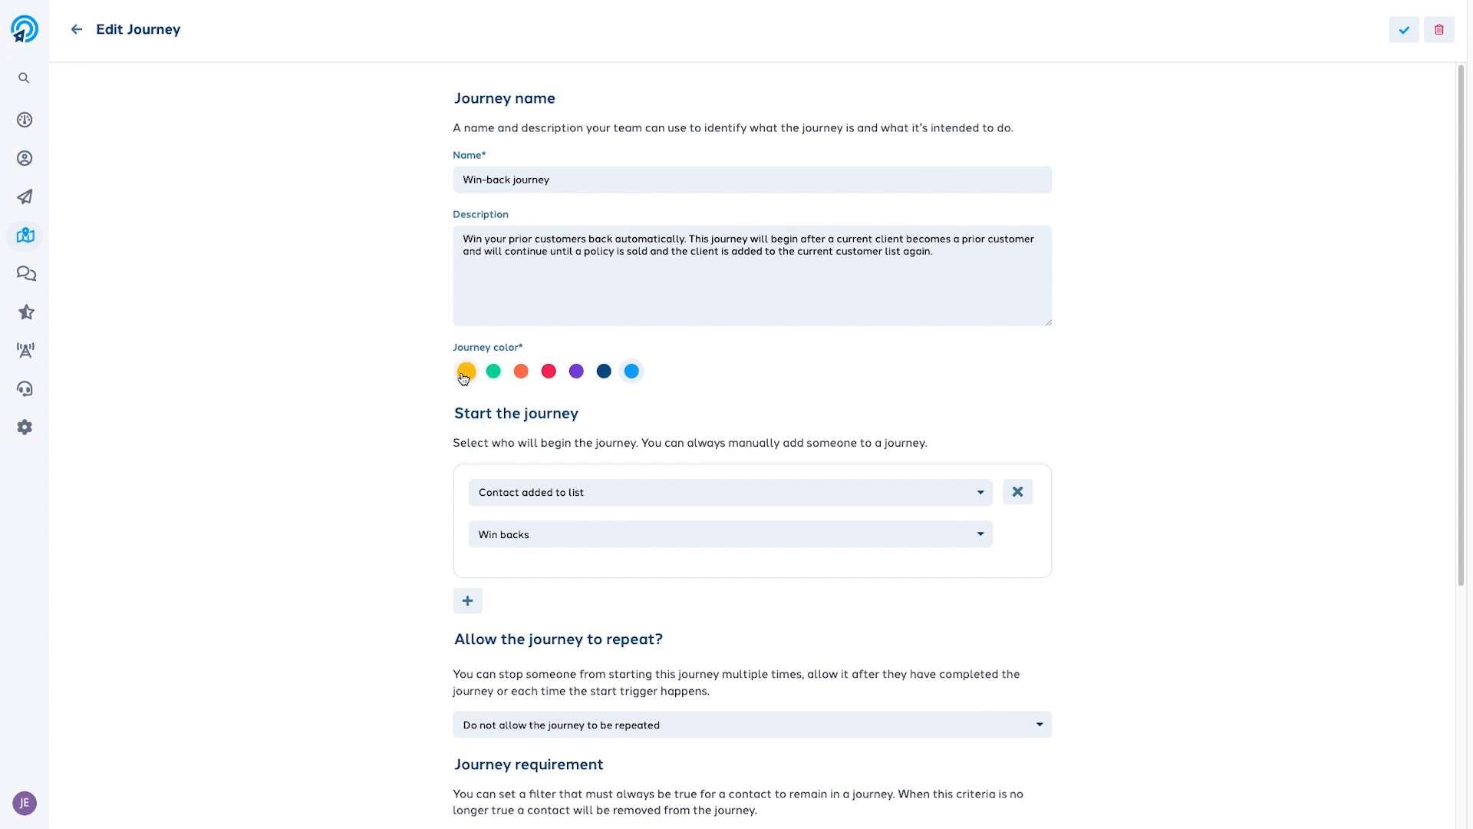
left_click(743, 493)
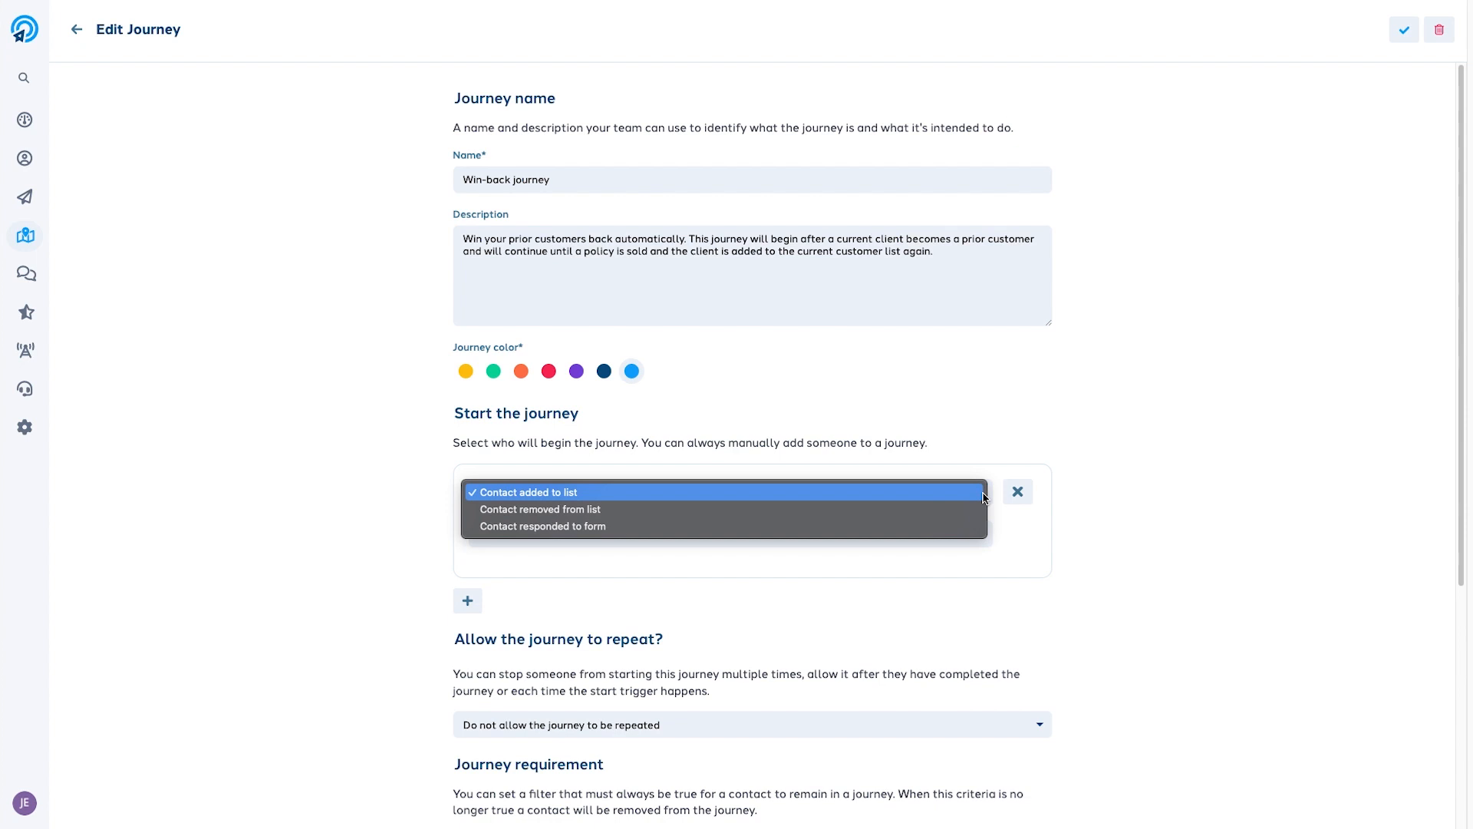
left_click(983, 495)
left_click(982, 542)
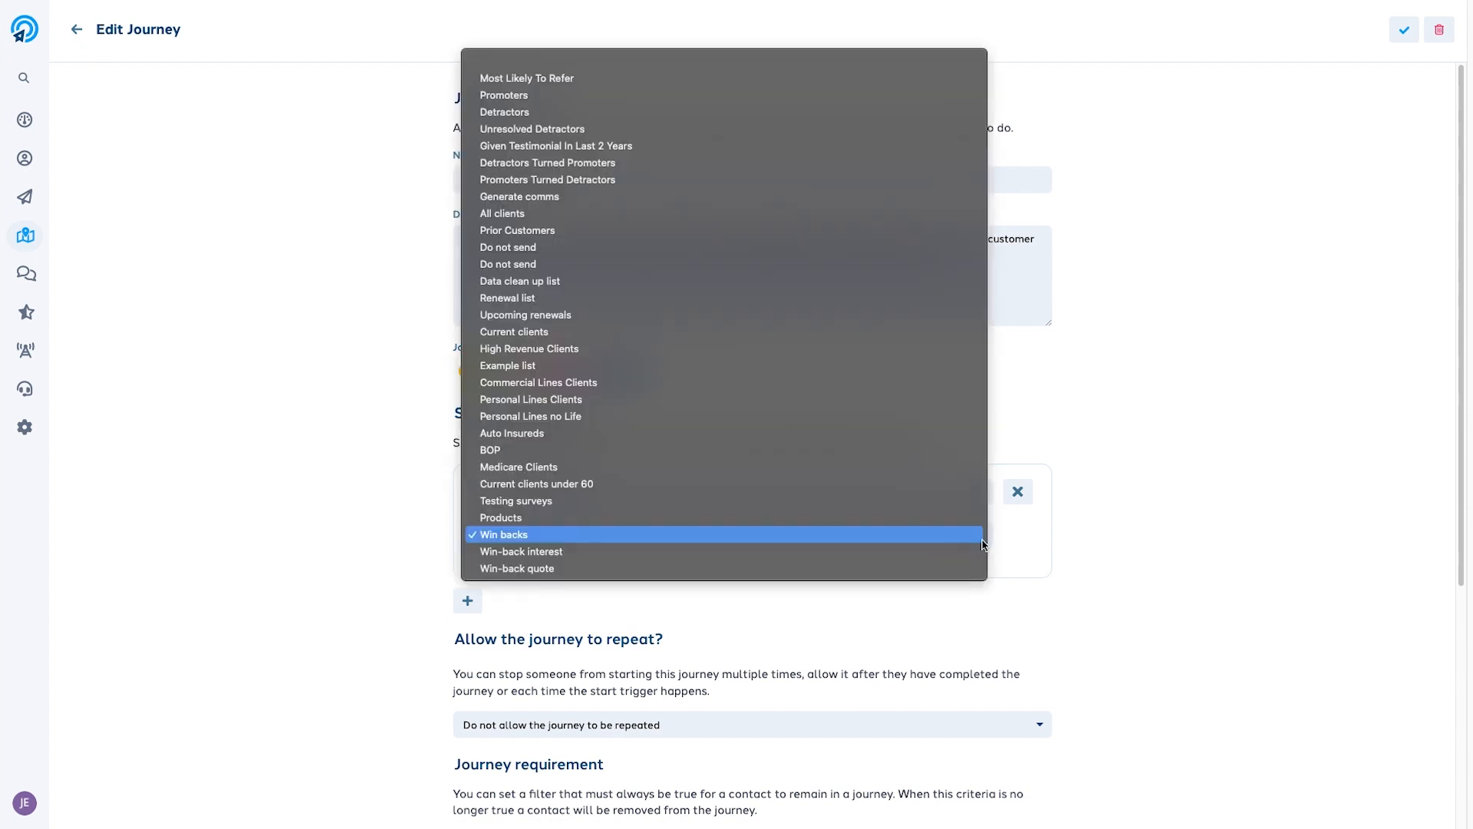
left_click(982, 540)
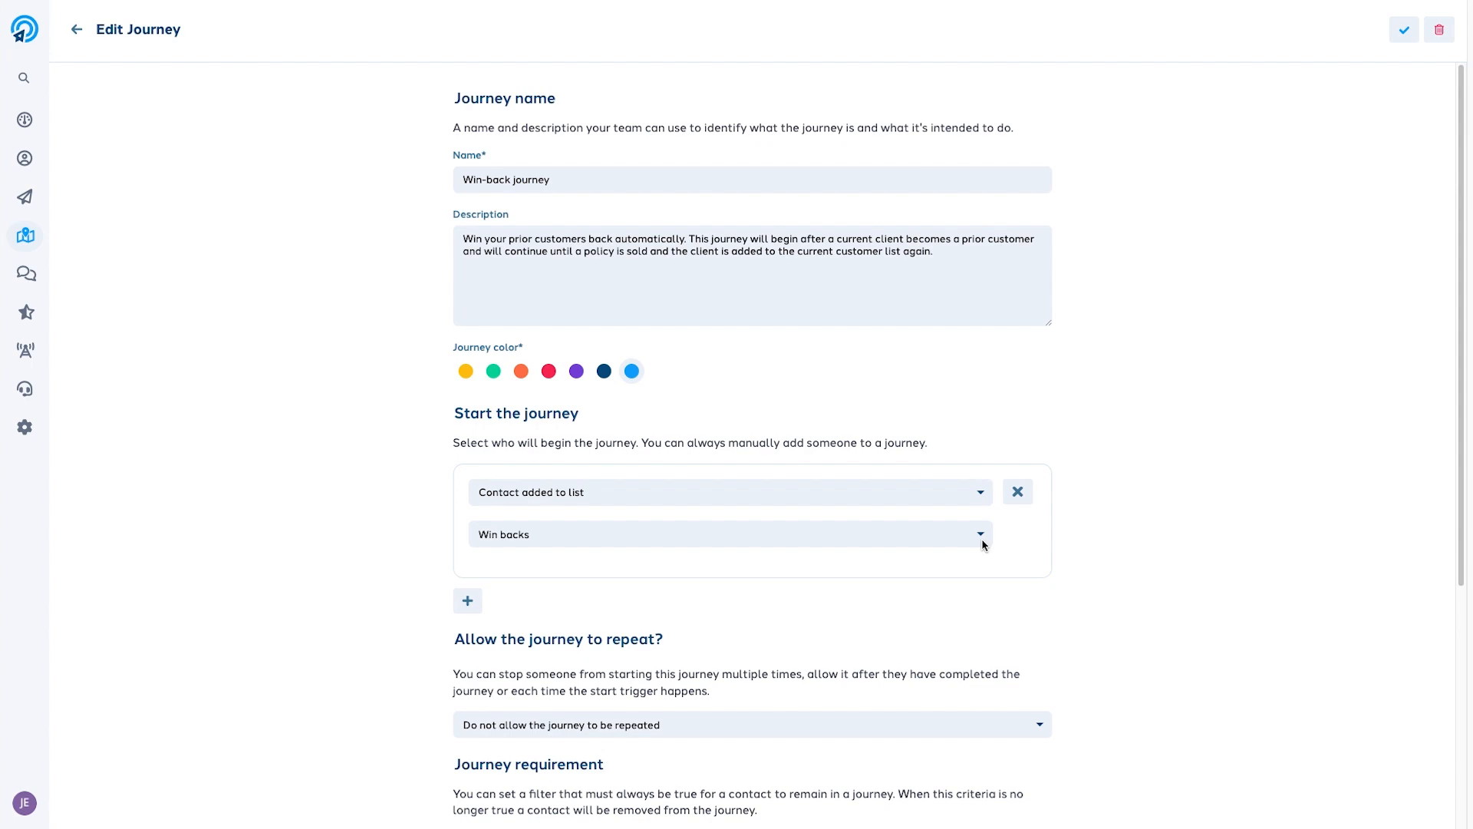
scroll(1199, 313, "down", 5)
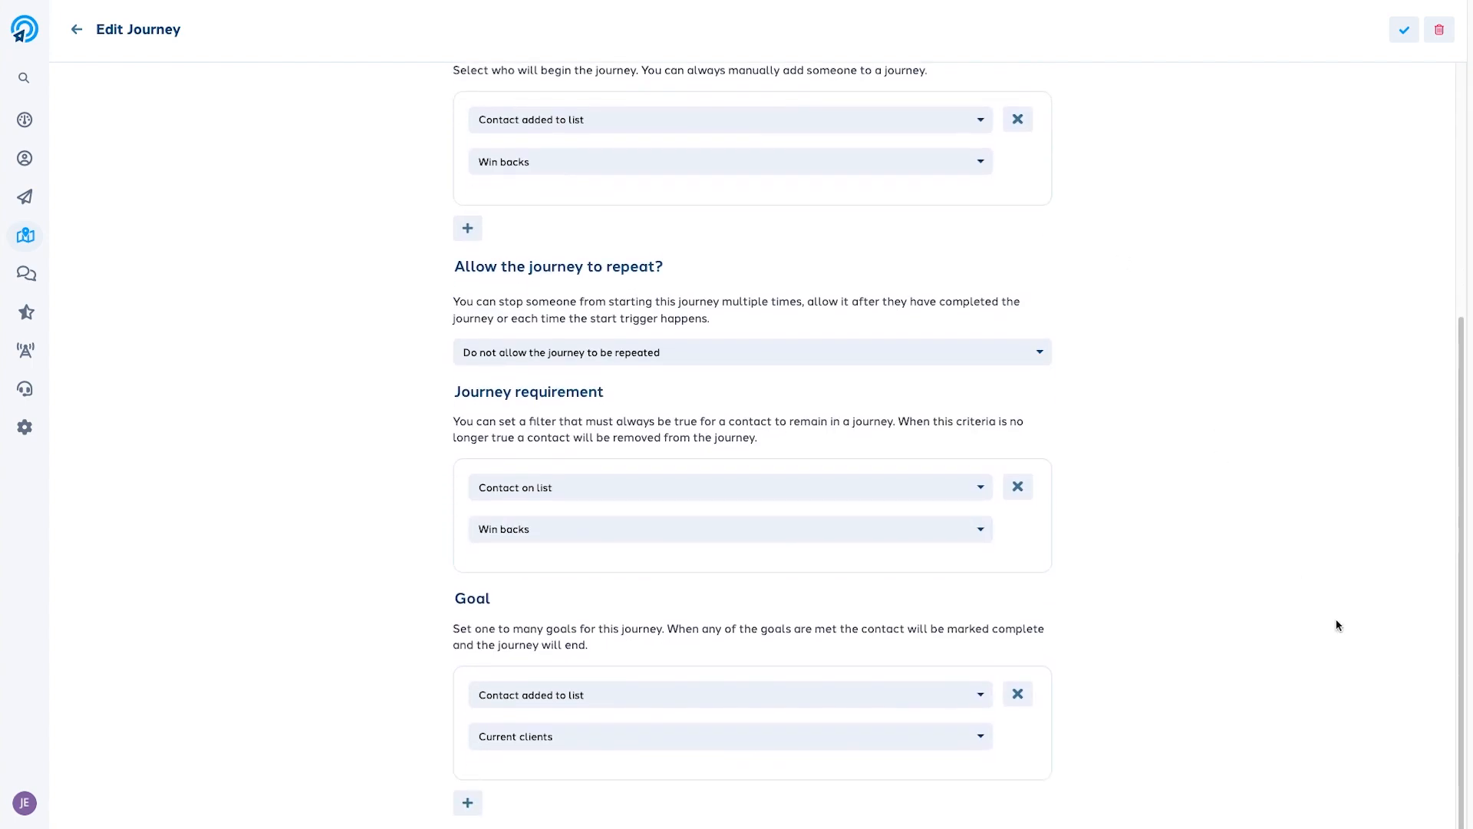
left_click(977, 698)
left_click(974, 735)
left_click(975, 735)
left_click(1407, 32)
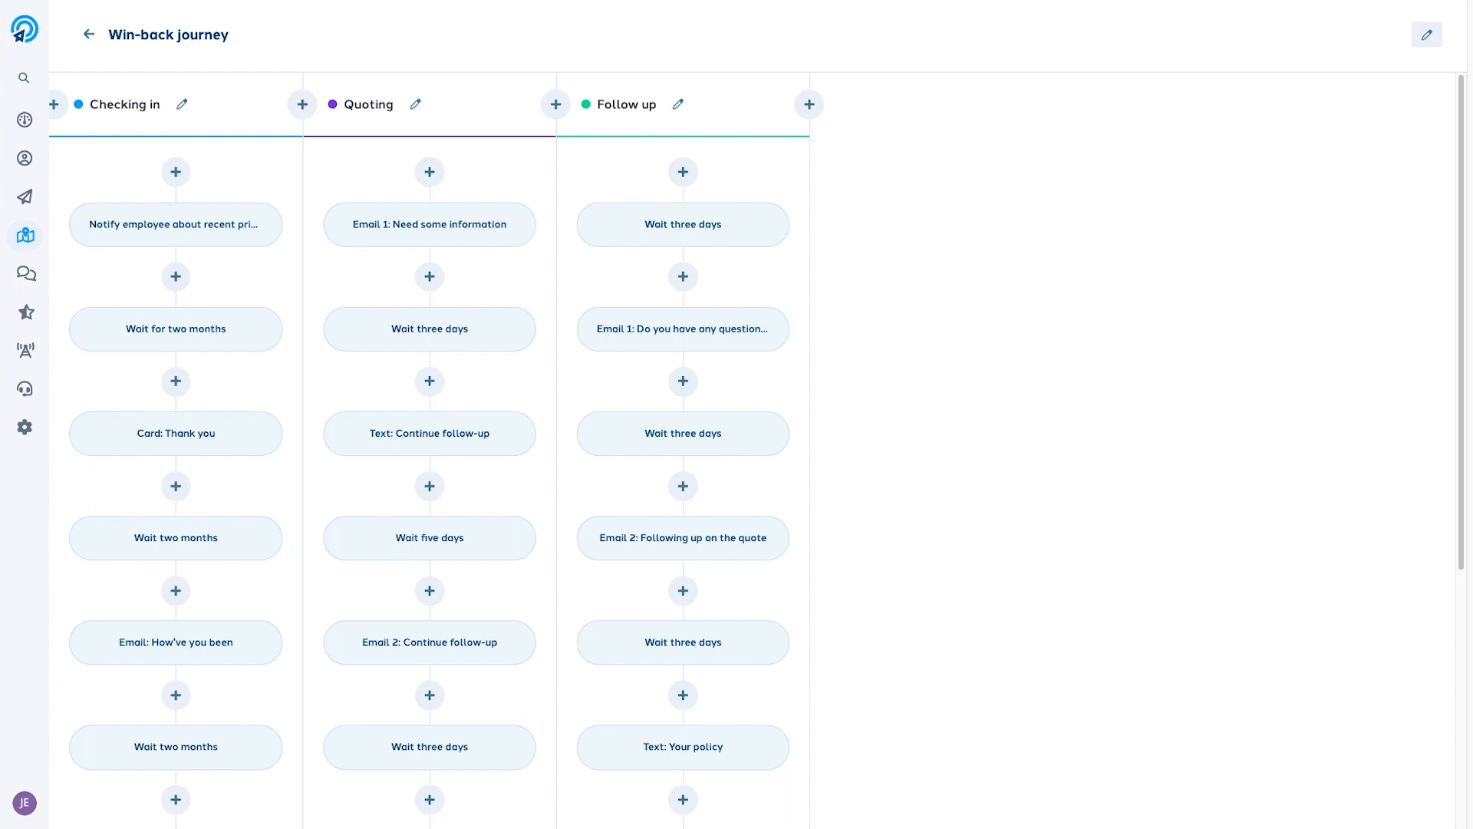
Look over the step types that can be added at the start of the Checking in stage, and return to the journey.
left_click(175, 170)
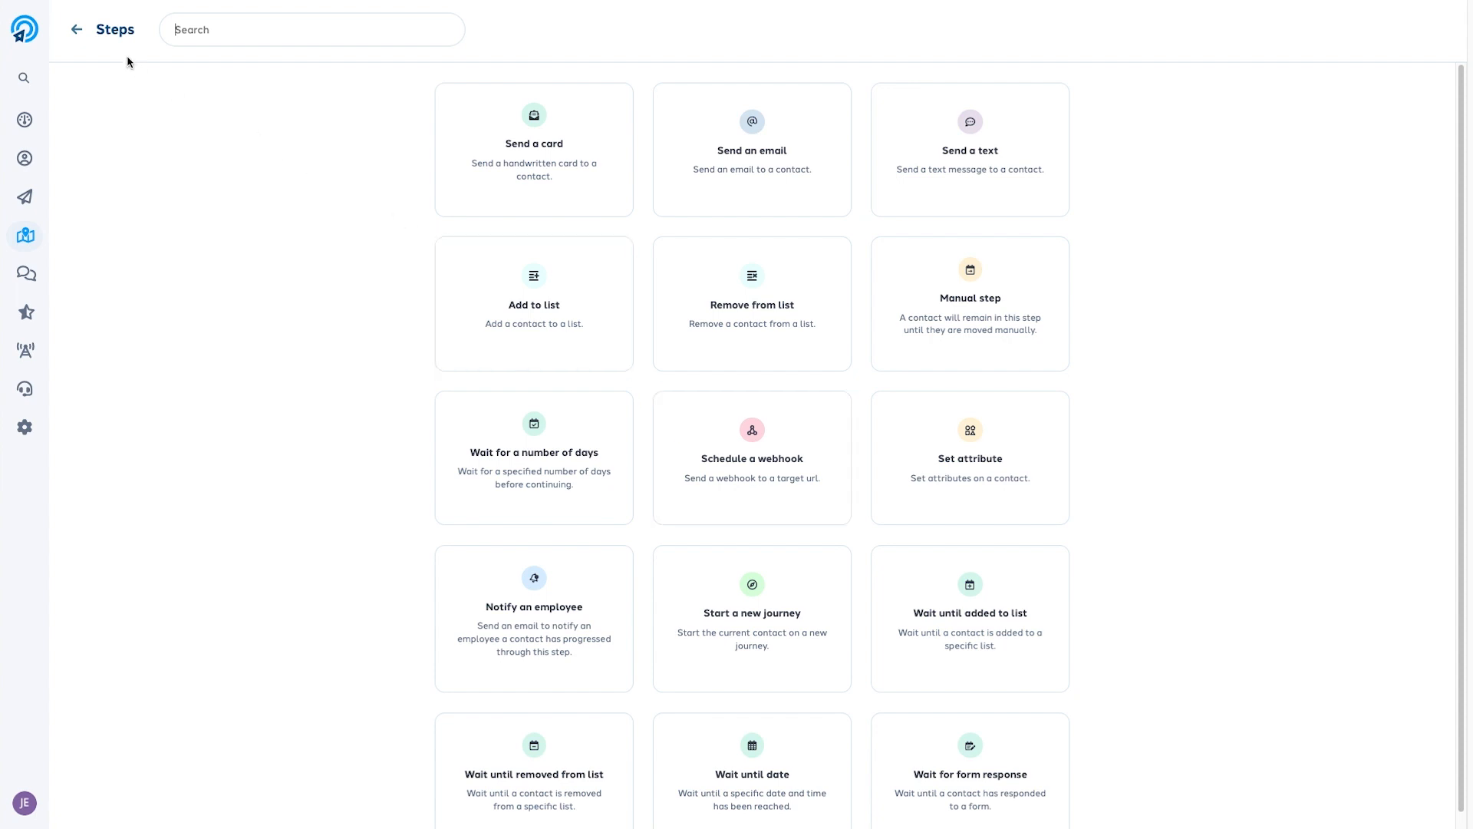
left_click(76, 36)
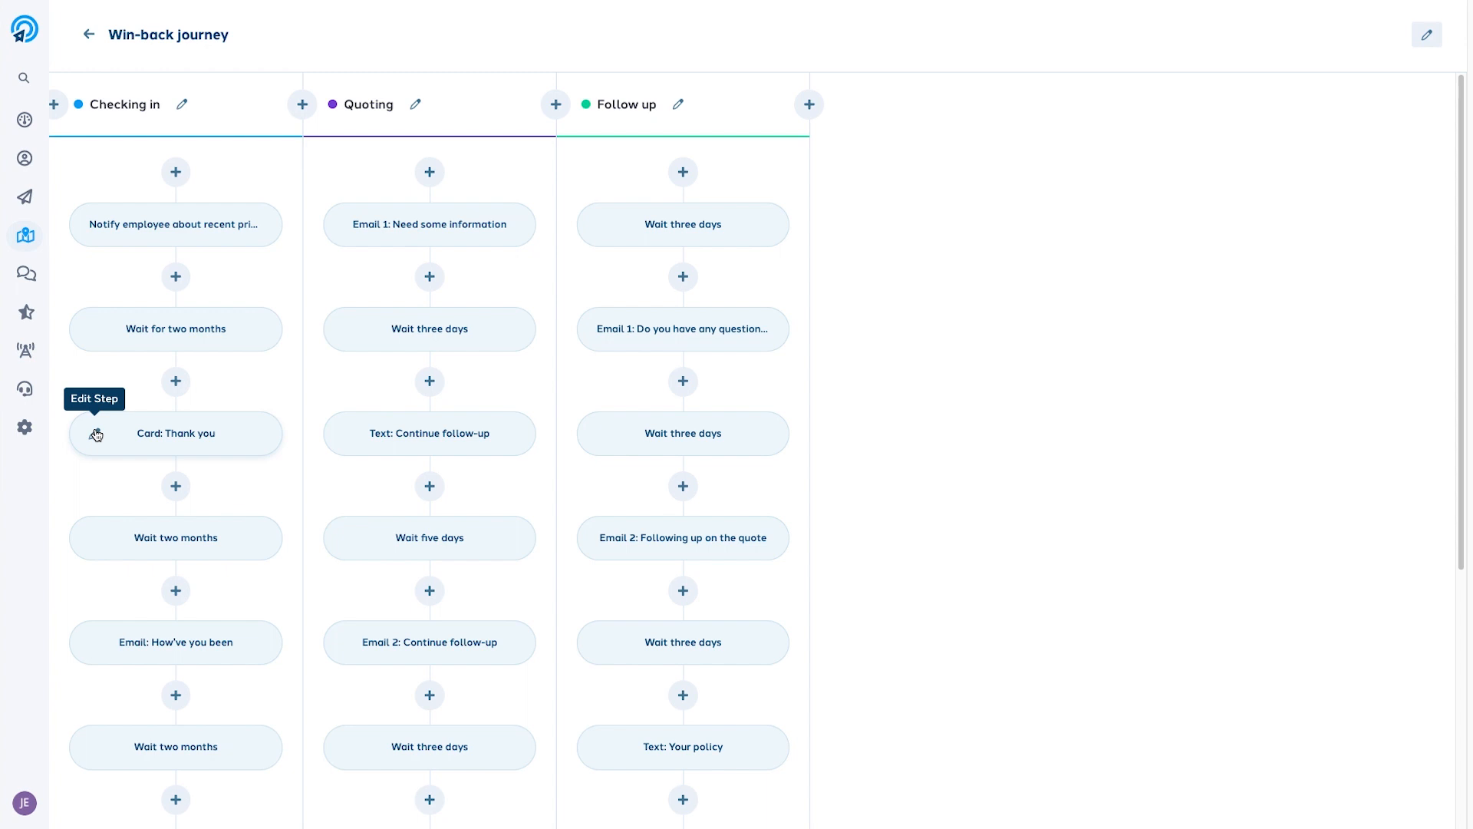
Edit the "Card: Thank you" step in the Checking in stage so the card is sent from the first listed employee.
left_click(96, 435)
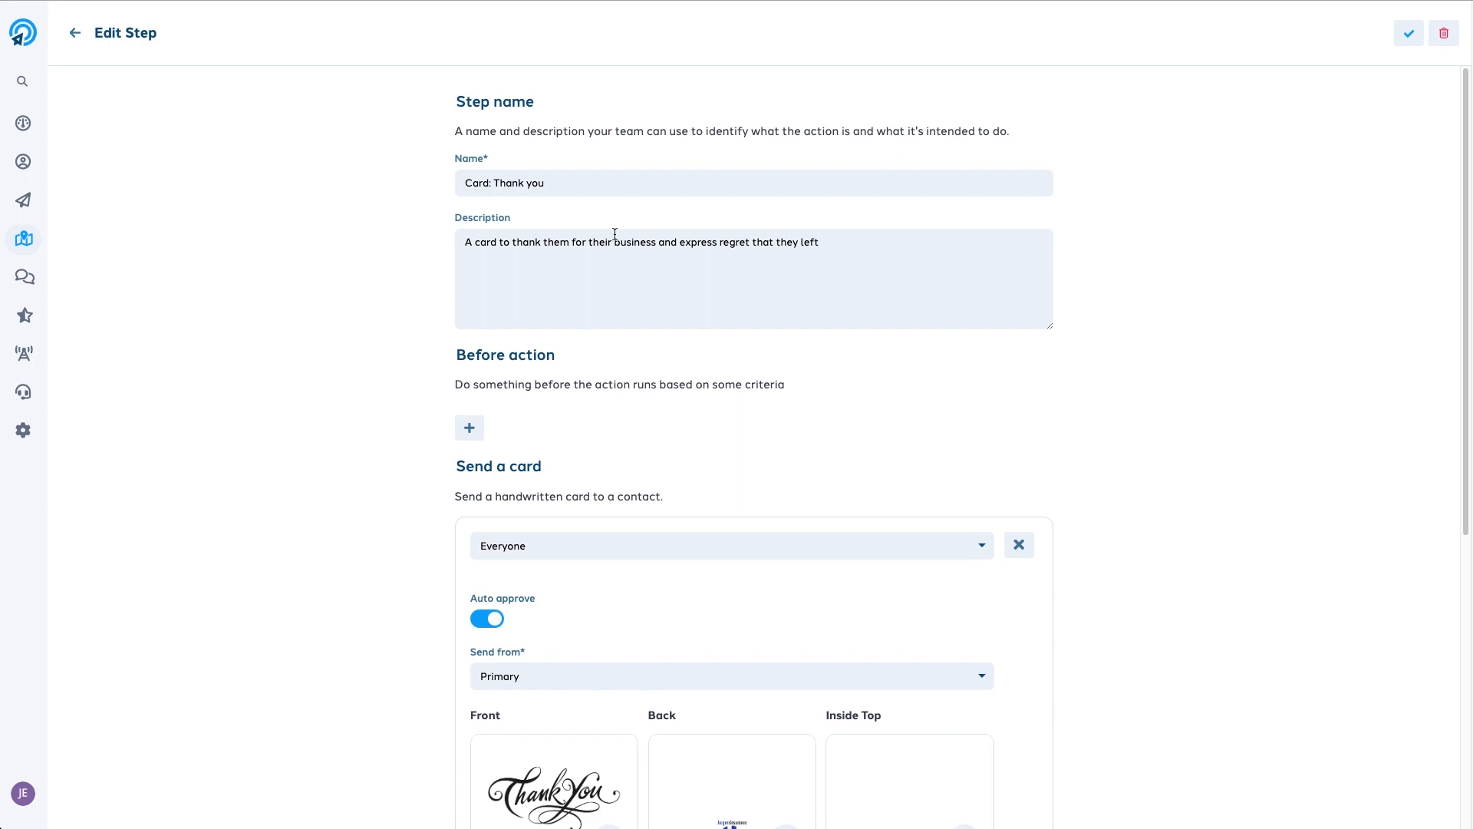
left_click(647, 685)
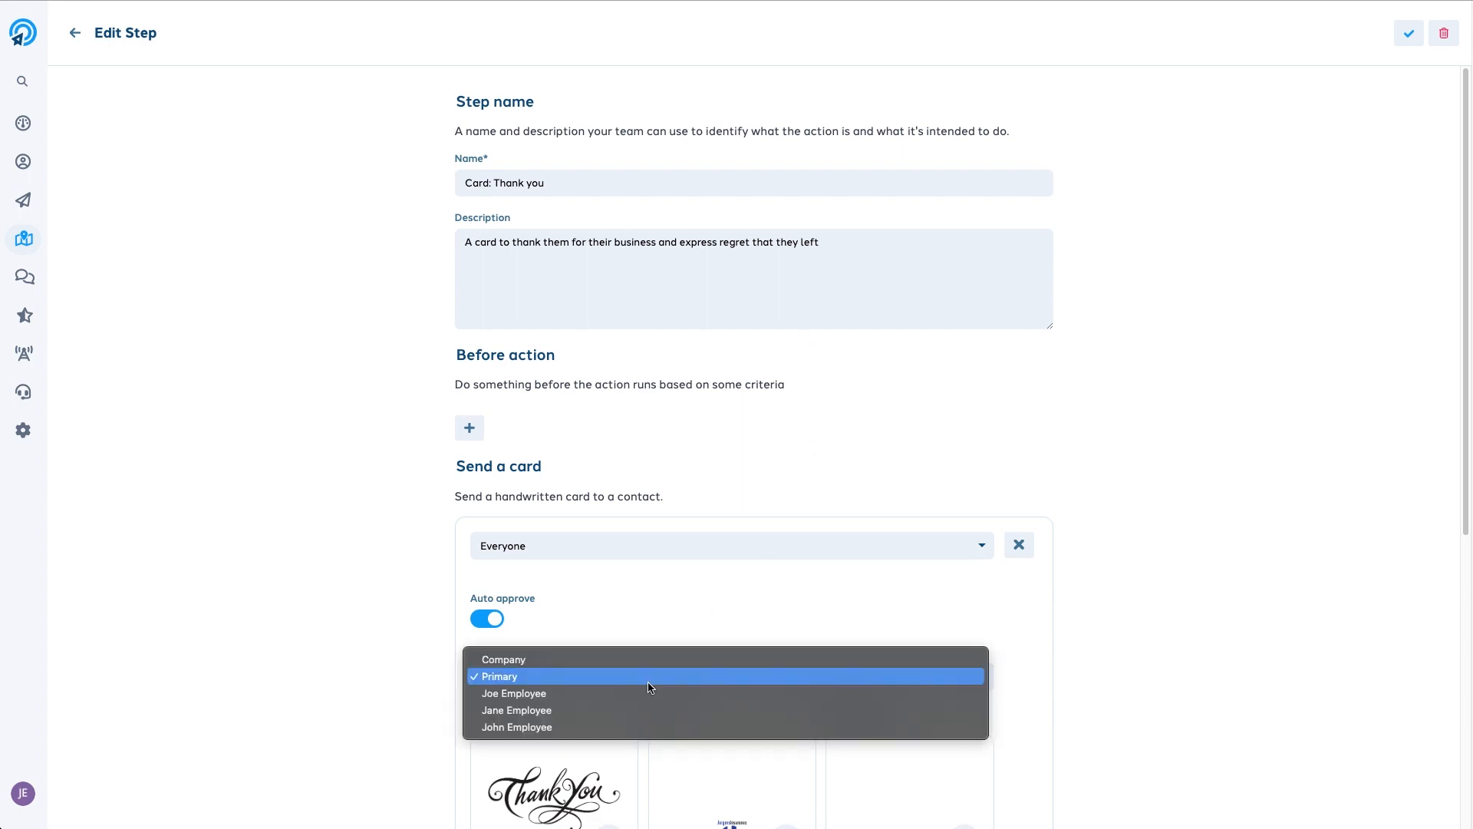
left_click(644, 691)
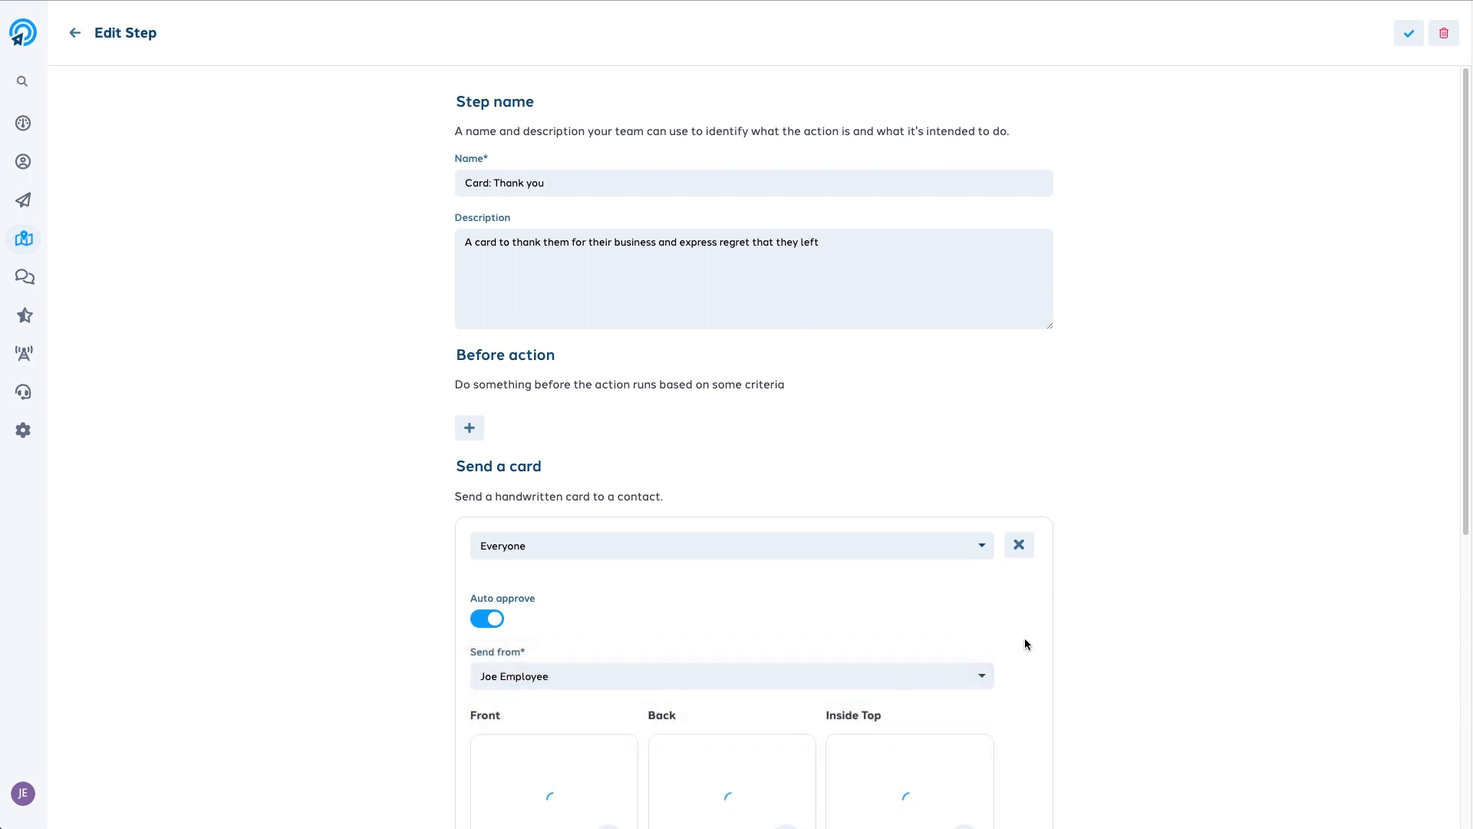
Change the card's front to the existing "Thank you" design with the yellow smiley face.
scroll(1010, 624, "down", 4)
scroll(1010, 619, "down", 2)
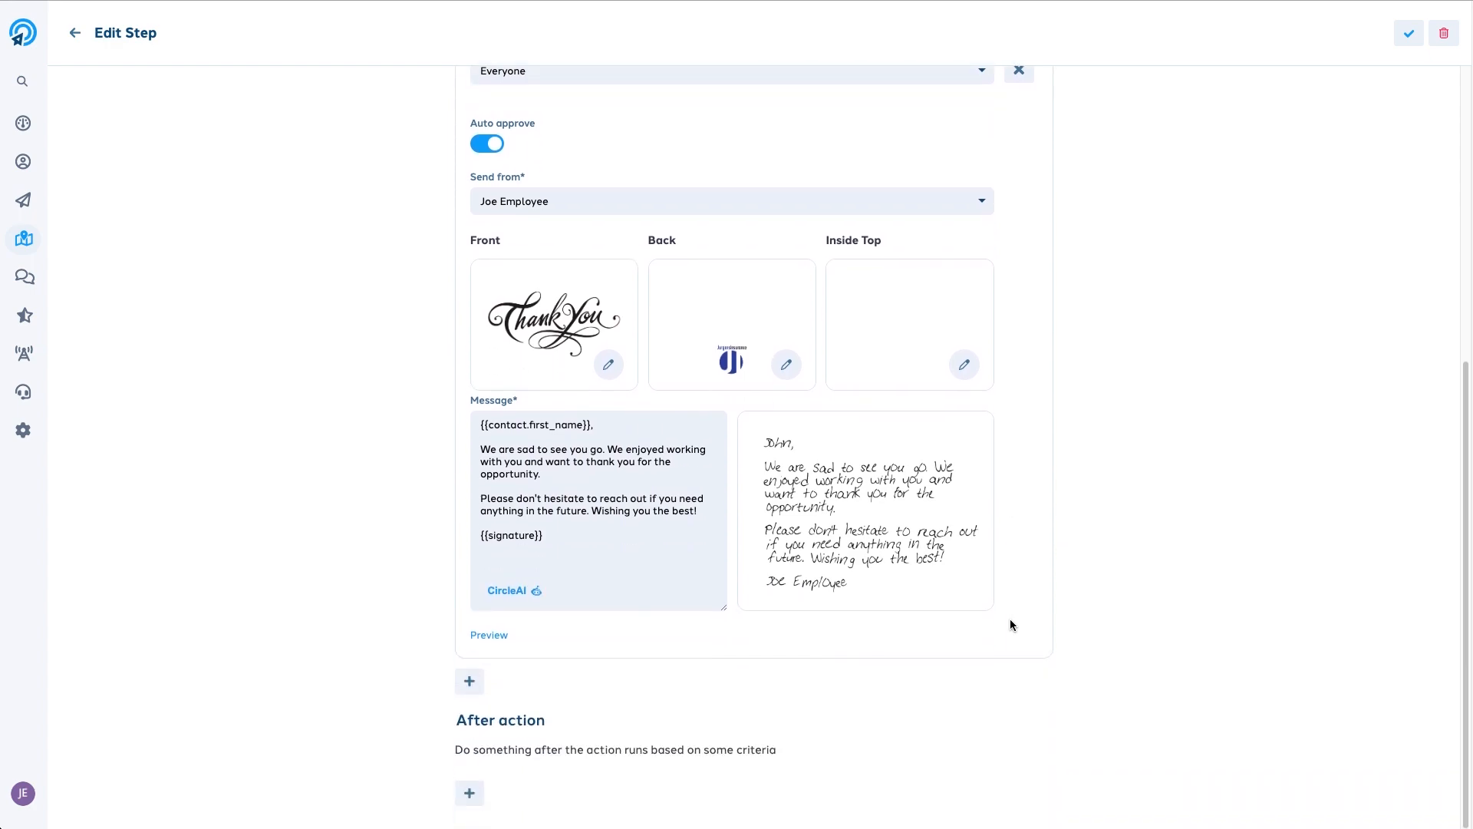
left_click(607, 367)
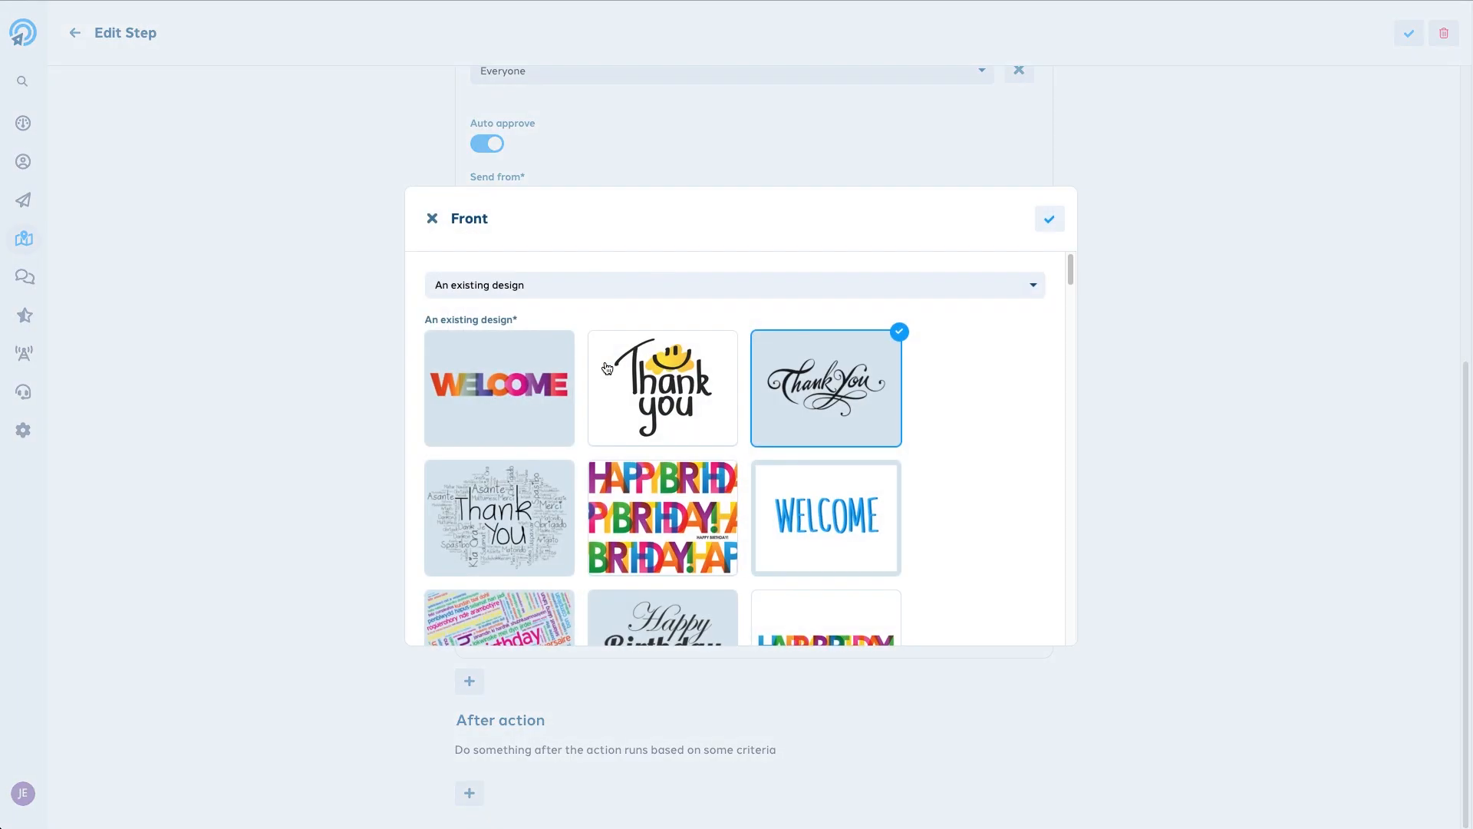
left_click(607, 367)
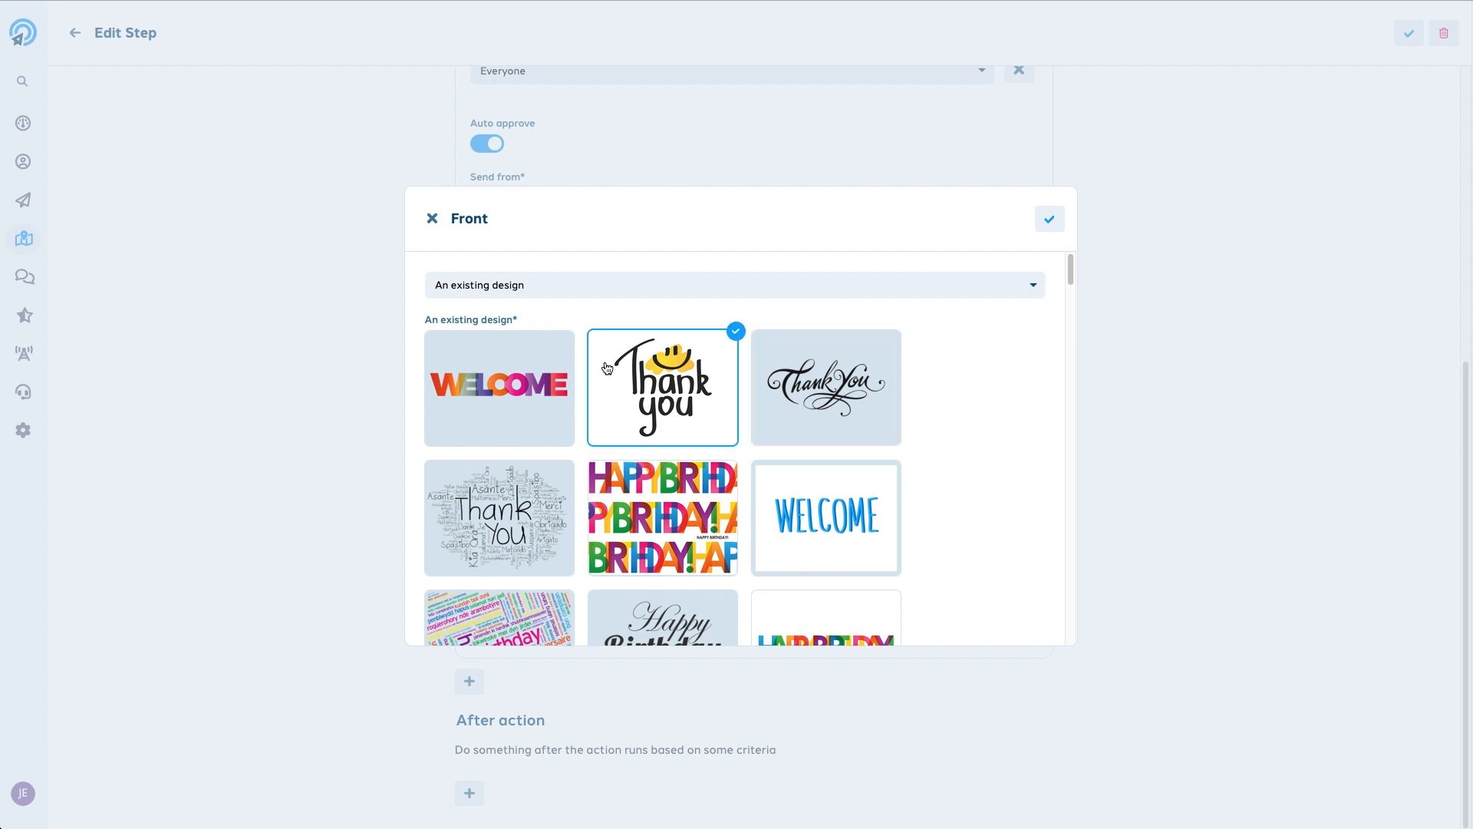
left_click(1050, 222)
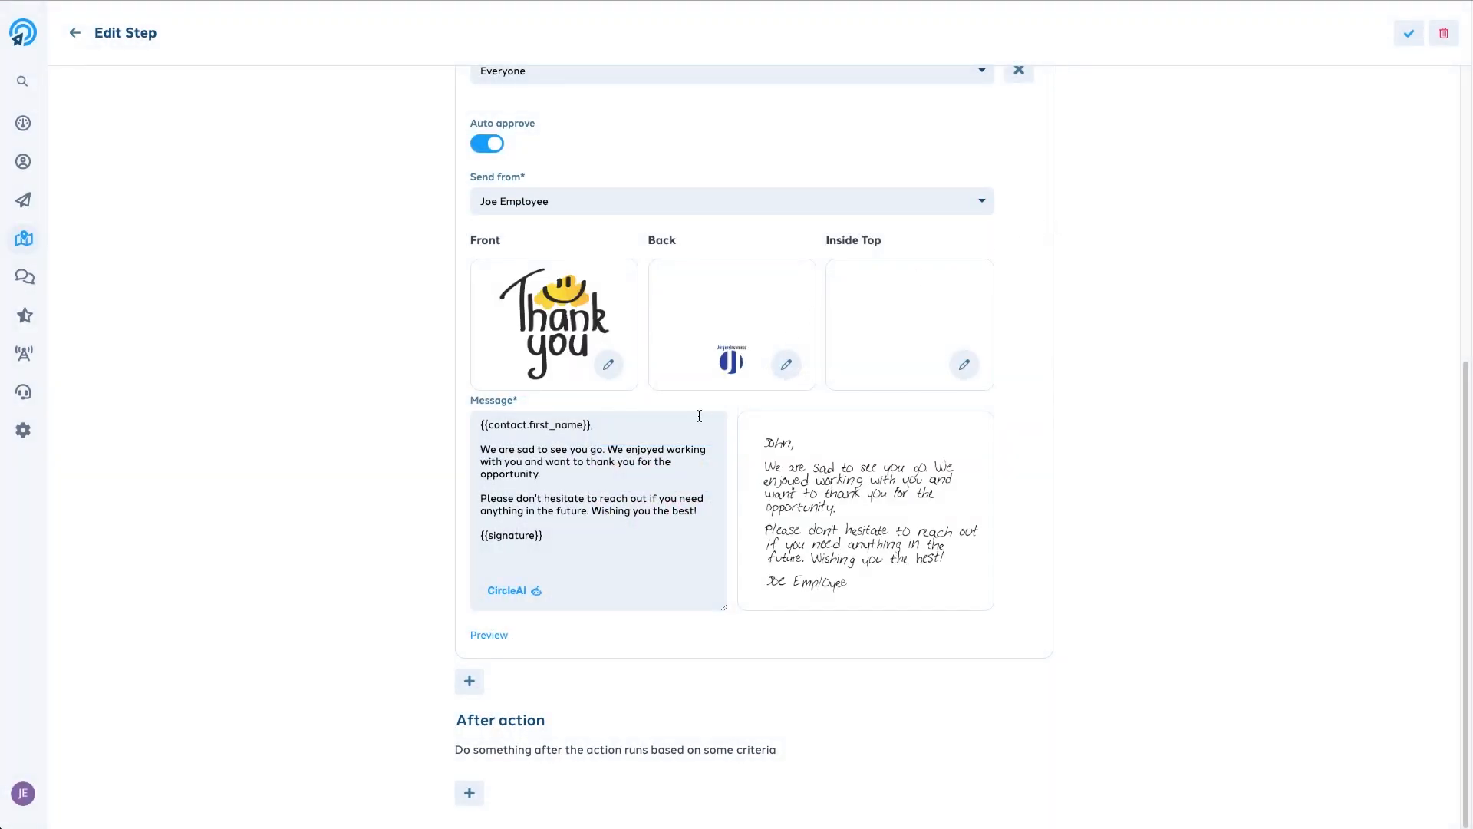
Reword the card message's closing to "Wishing you all the best!", preview the card, and save the step.
left_click(652, 508)
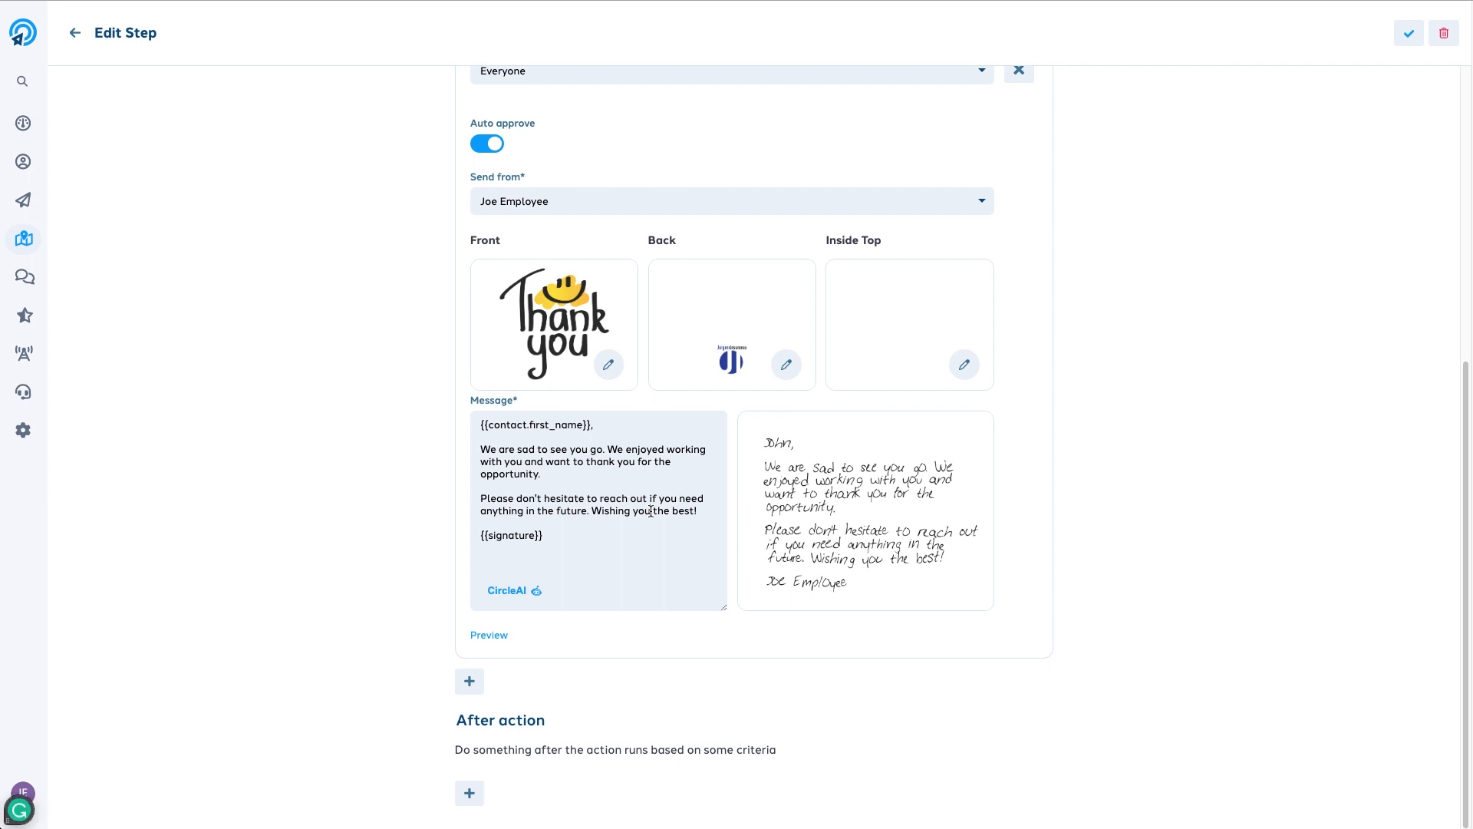
type("all")
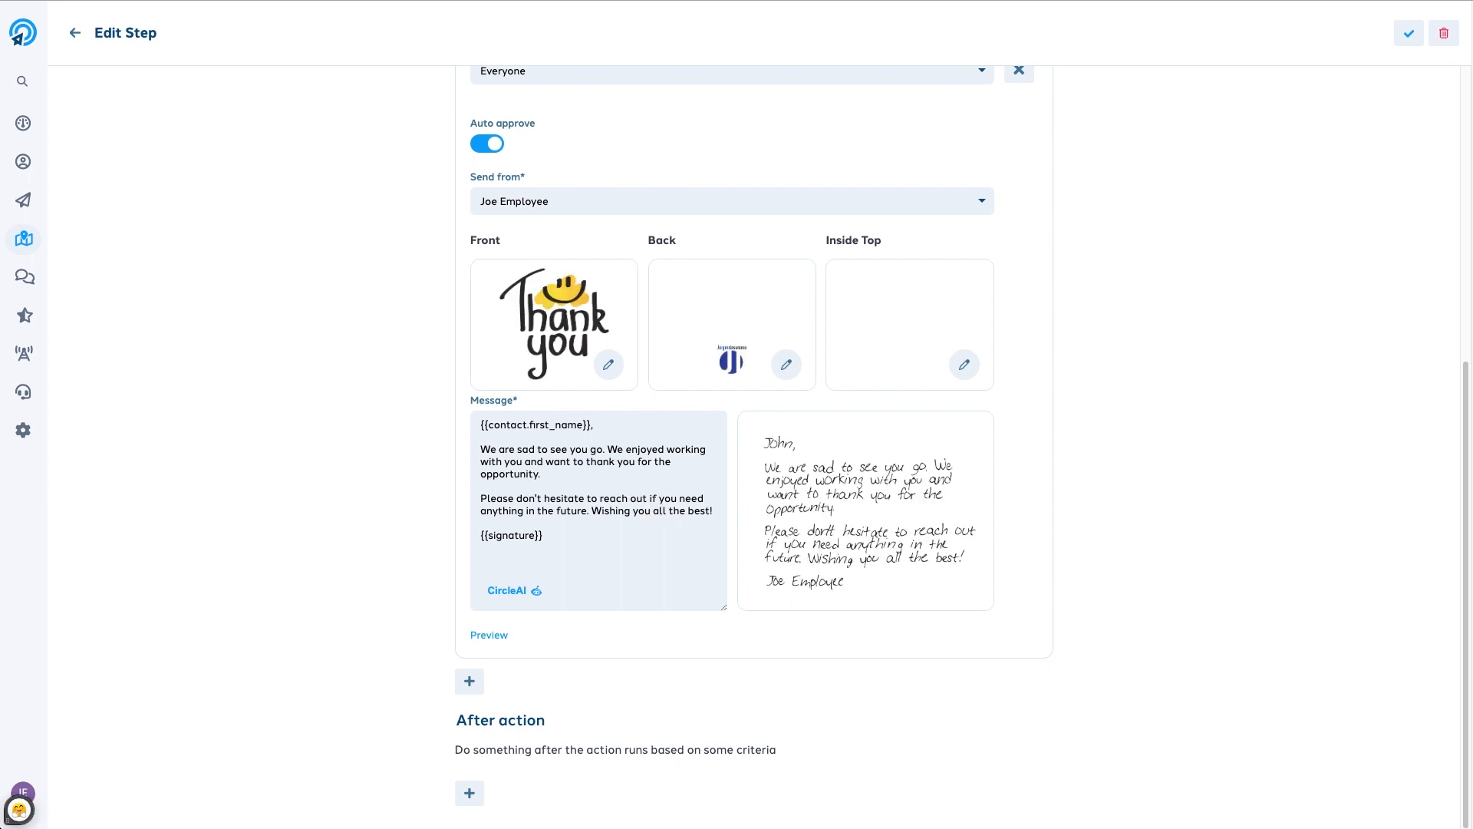
left_click(497, 635)
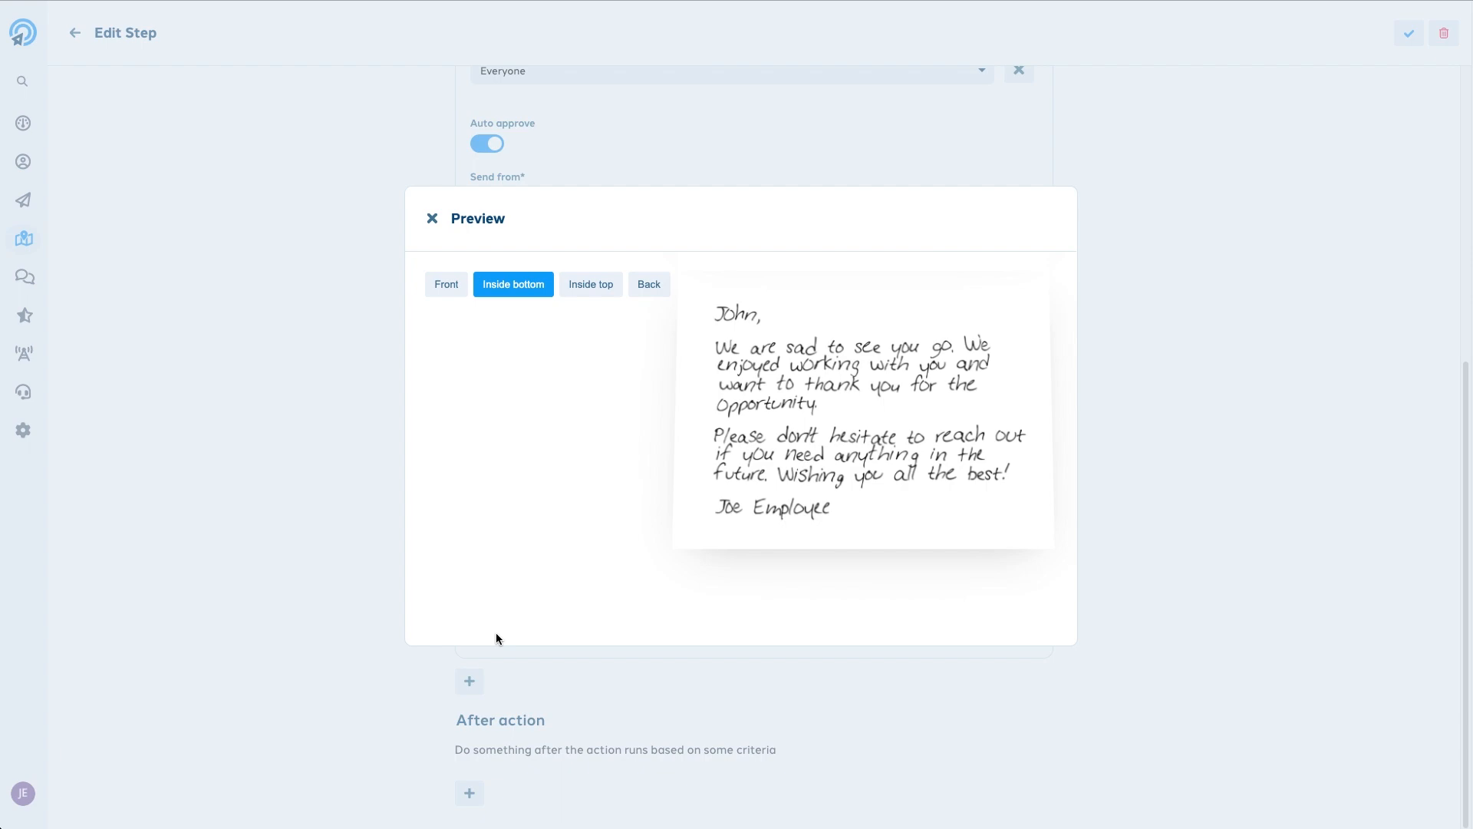
left_click(432, 218)
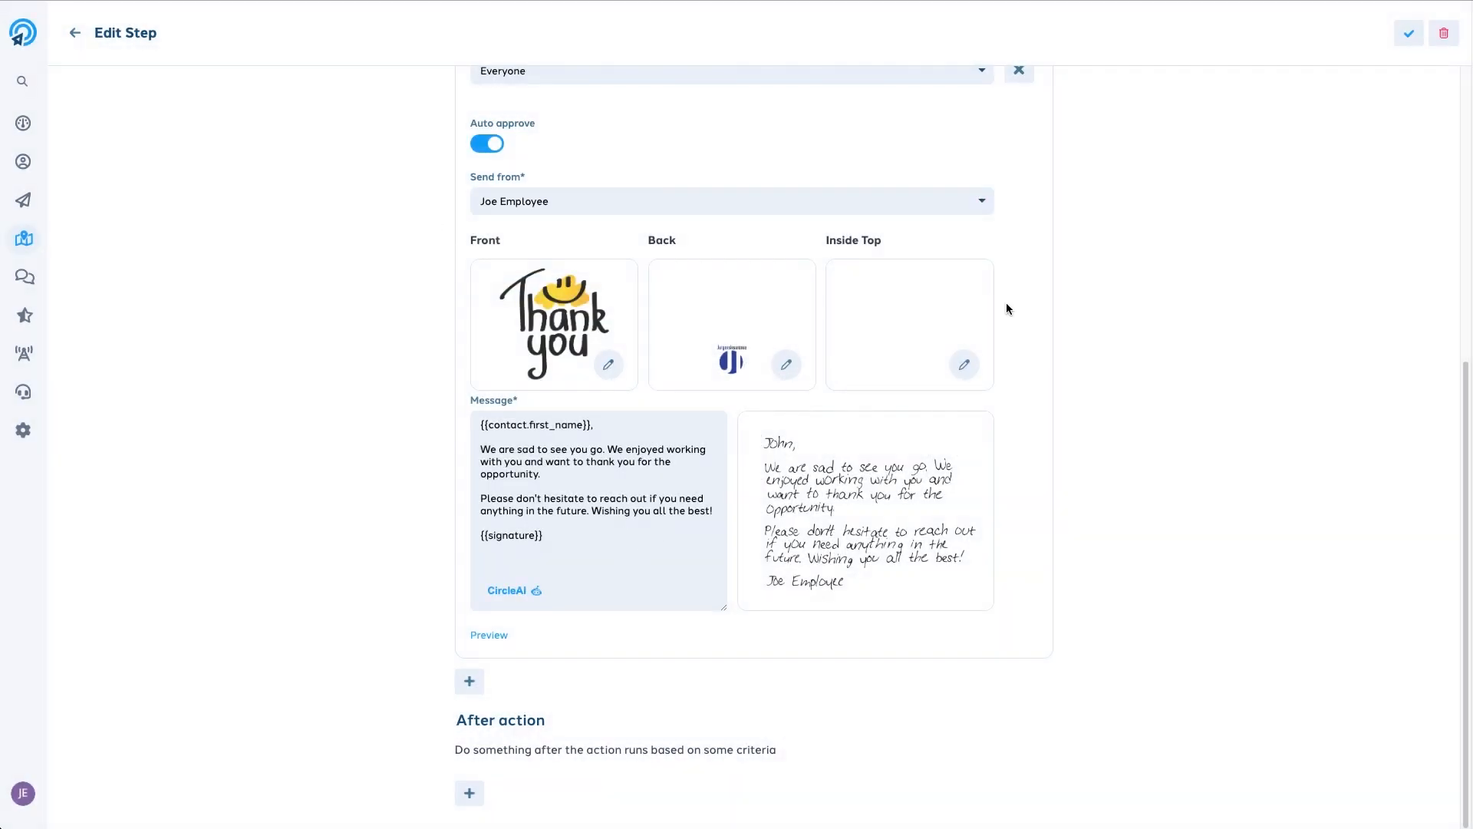
left_click(1409, 34)
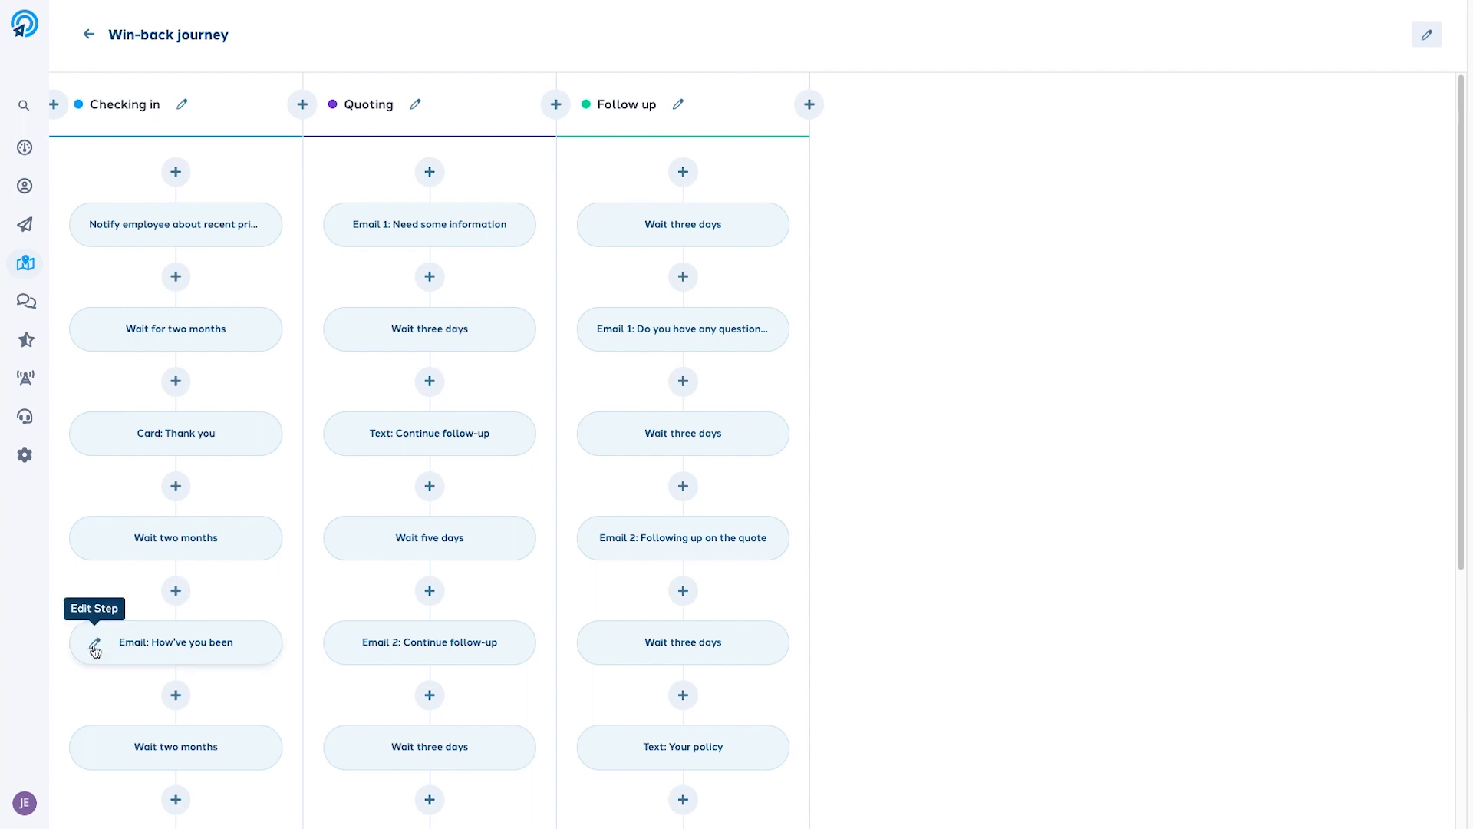
Examine the sender options, template and preview of the "Email: How've you been" step, and save the step as it is.
left_click(95, 644)
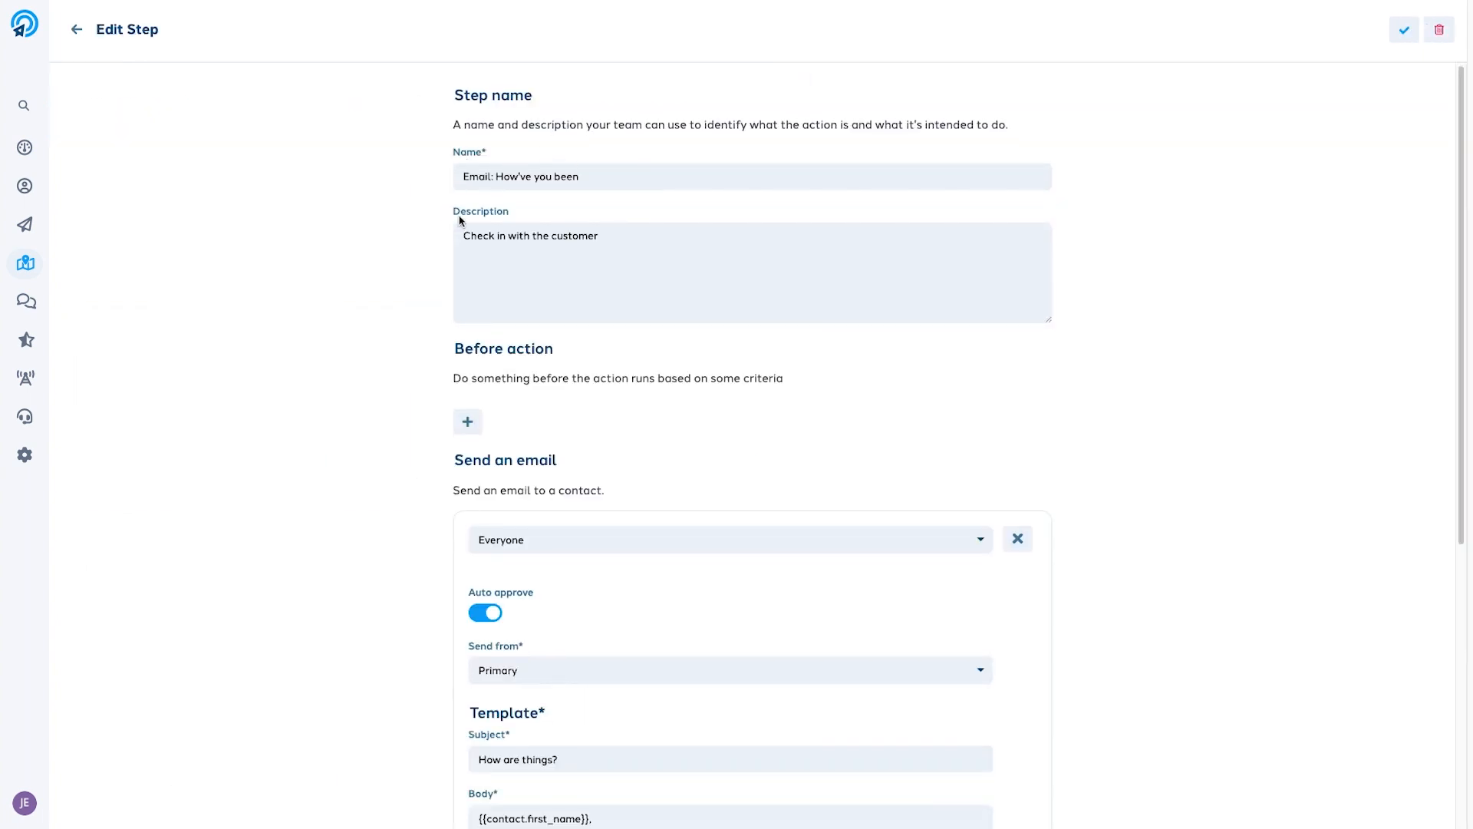
scroll(718, 345, "down", 1)
left_click(657, 598)
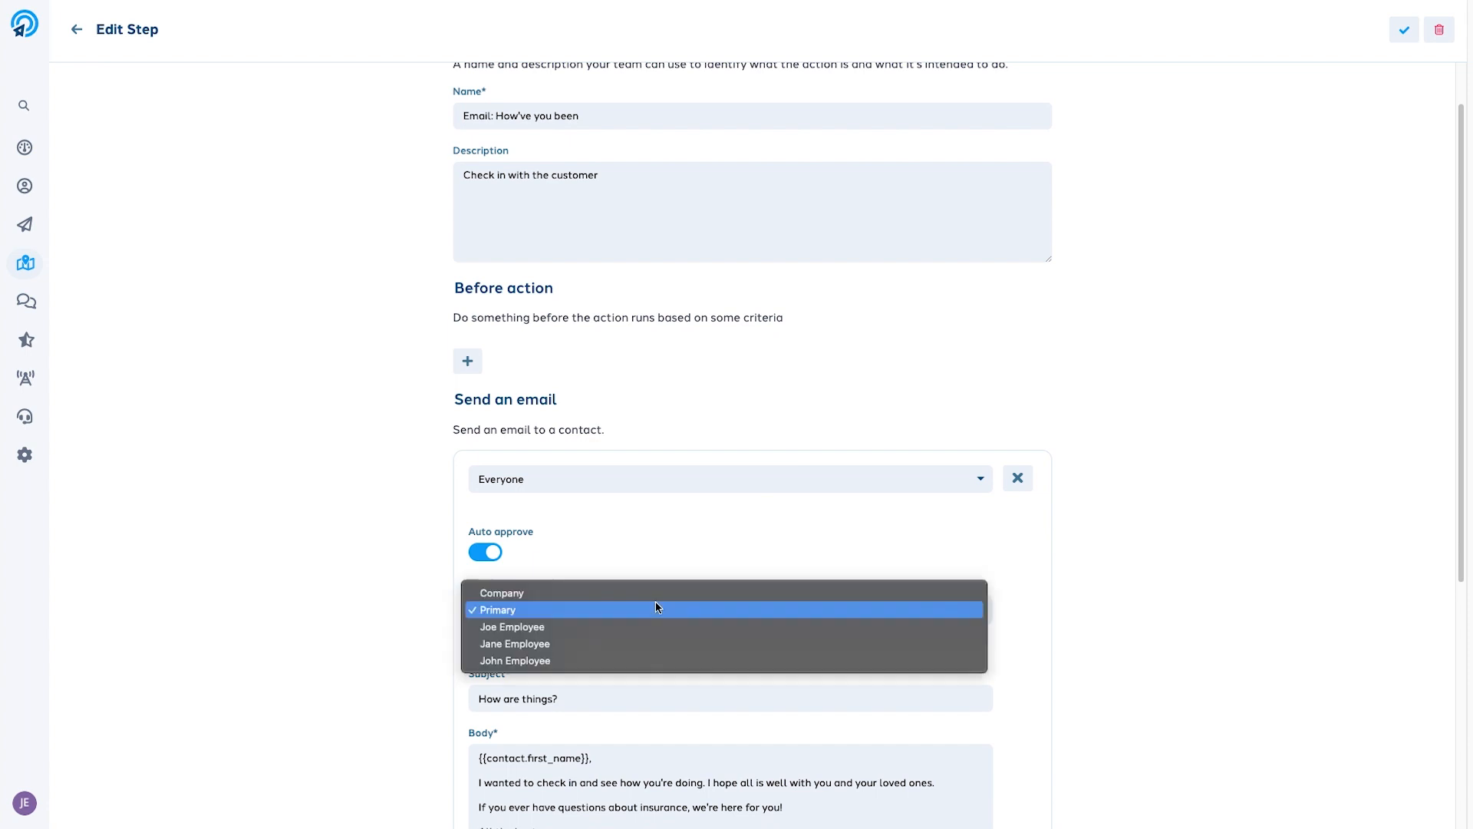
left_click(1073, 600)
scroll(1059, 583, "down", 5)
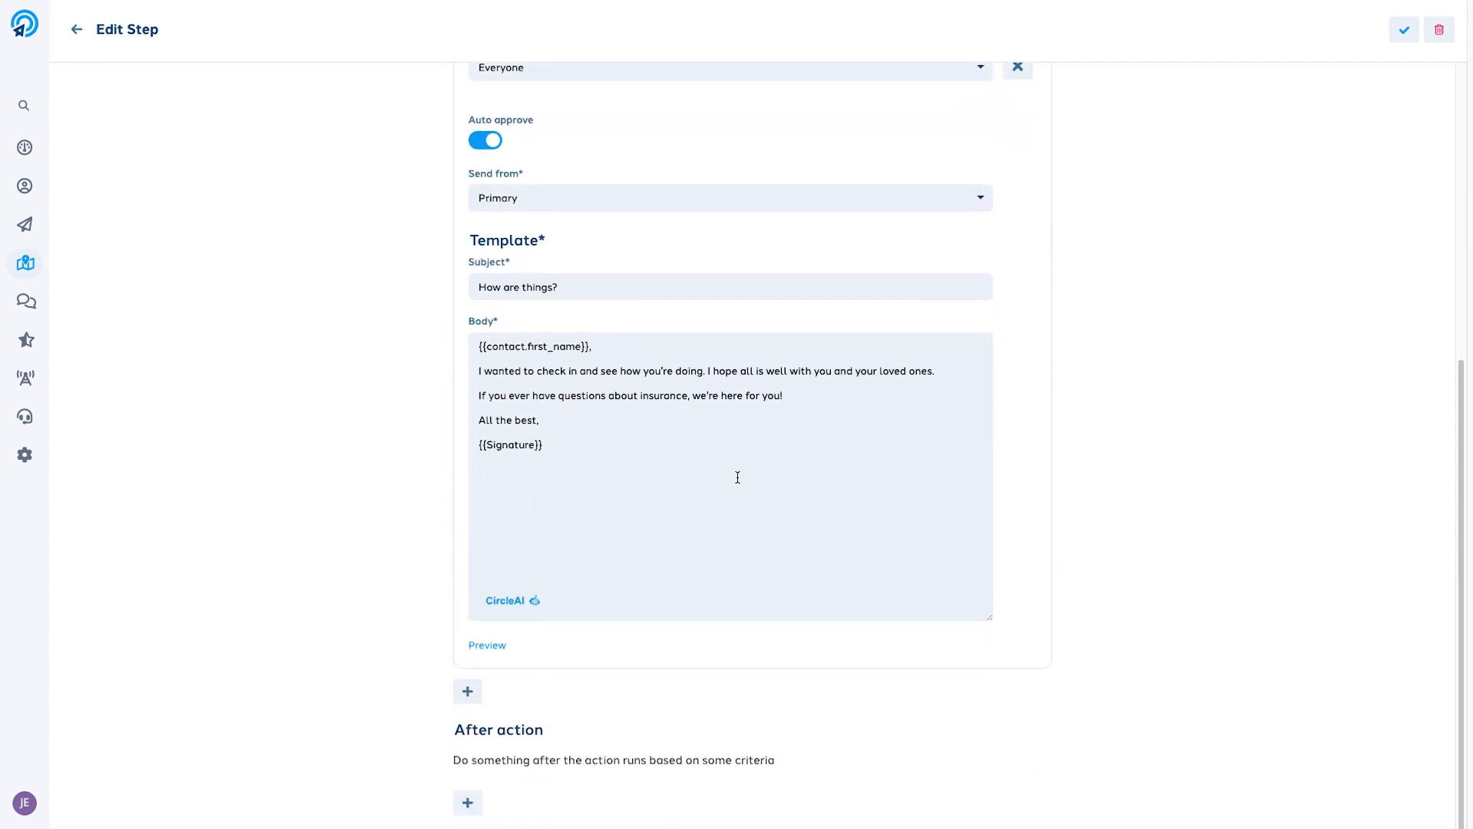
left_click(487, 645)
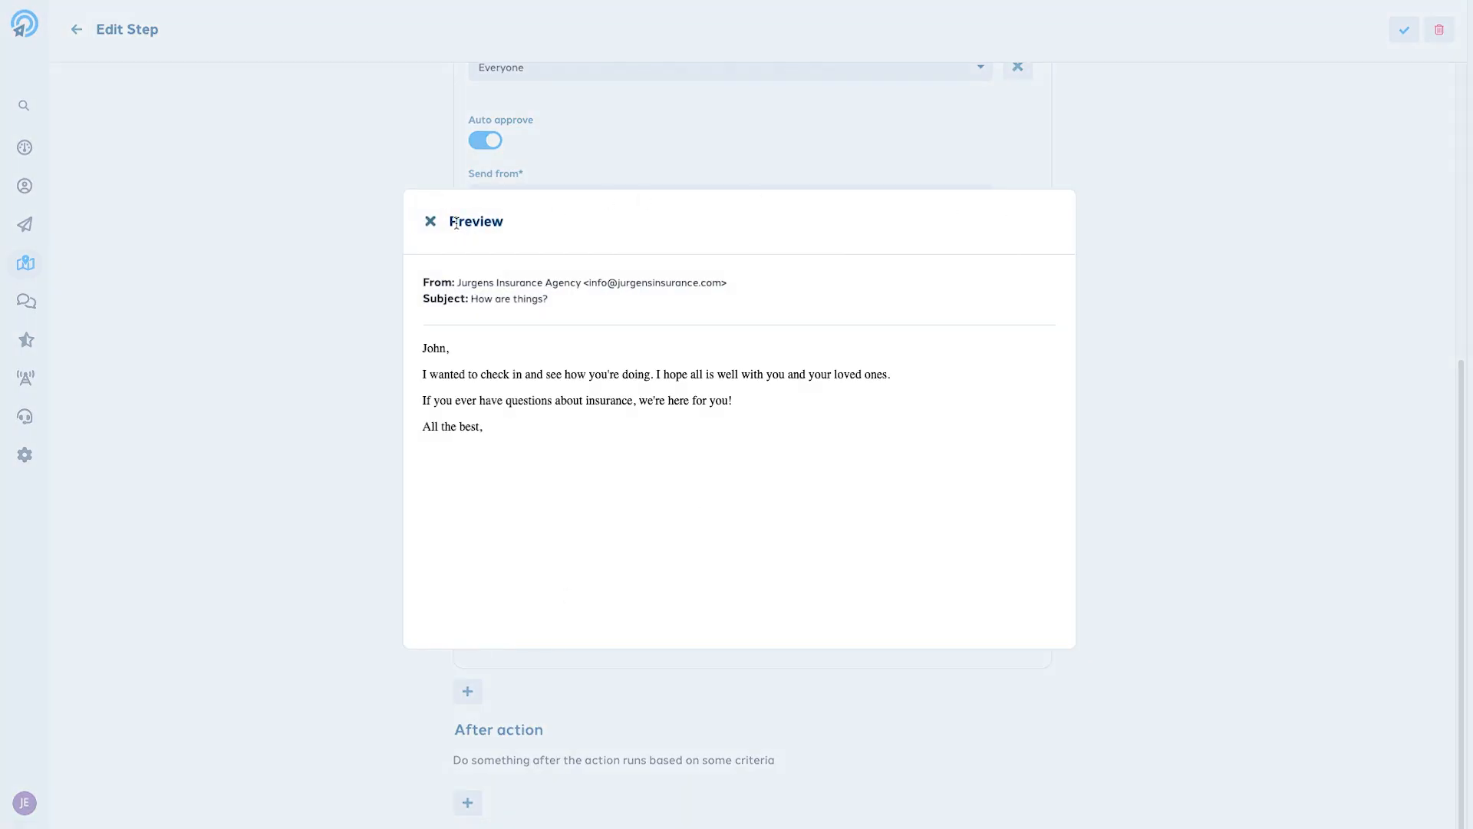
left_click(431, 221)
left_click(1403, 31)
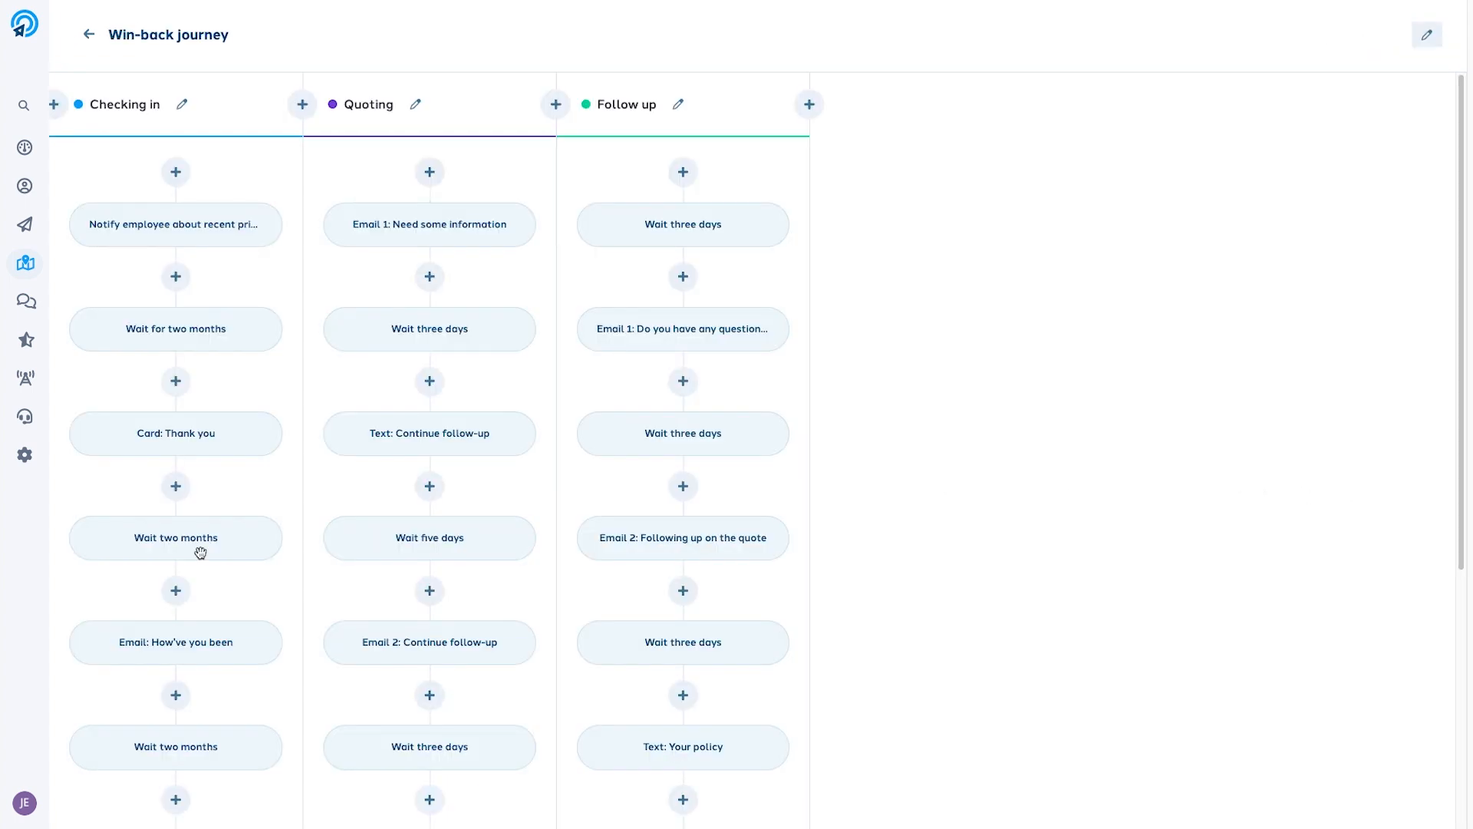
Rename the wait step following the thank-you card to "Wait 45 days", set its waiting time to 45 days, and save it.
left_click(95, 543)
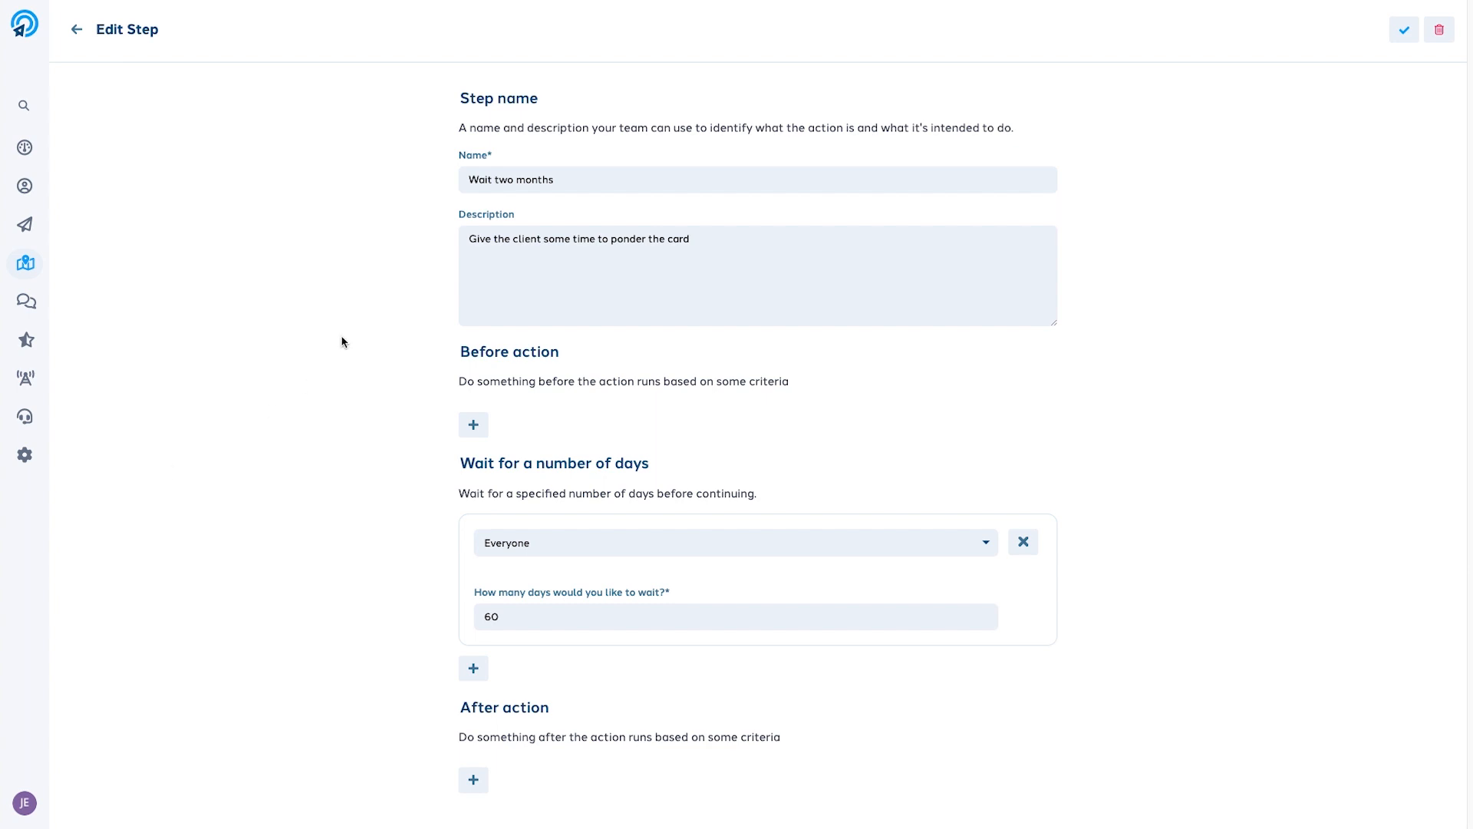
left_click_drag(587, 181, 492, 181)
type("45 days")
left_click_drag(519, 614, 458, 615)
type("45")
left_click(1396, 33)
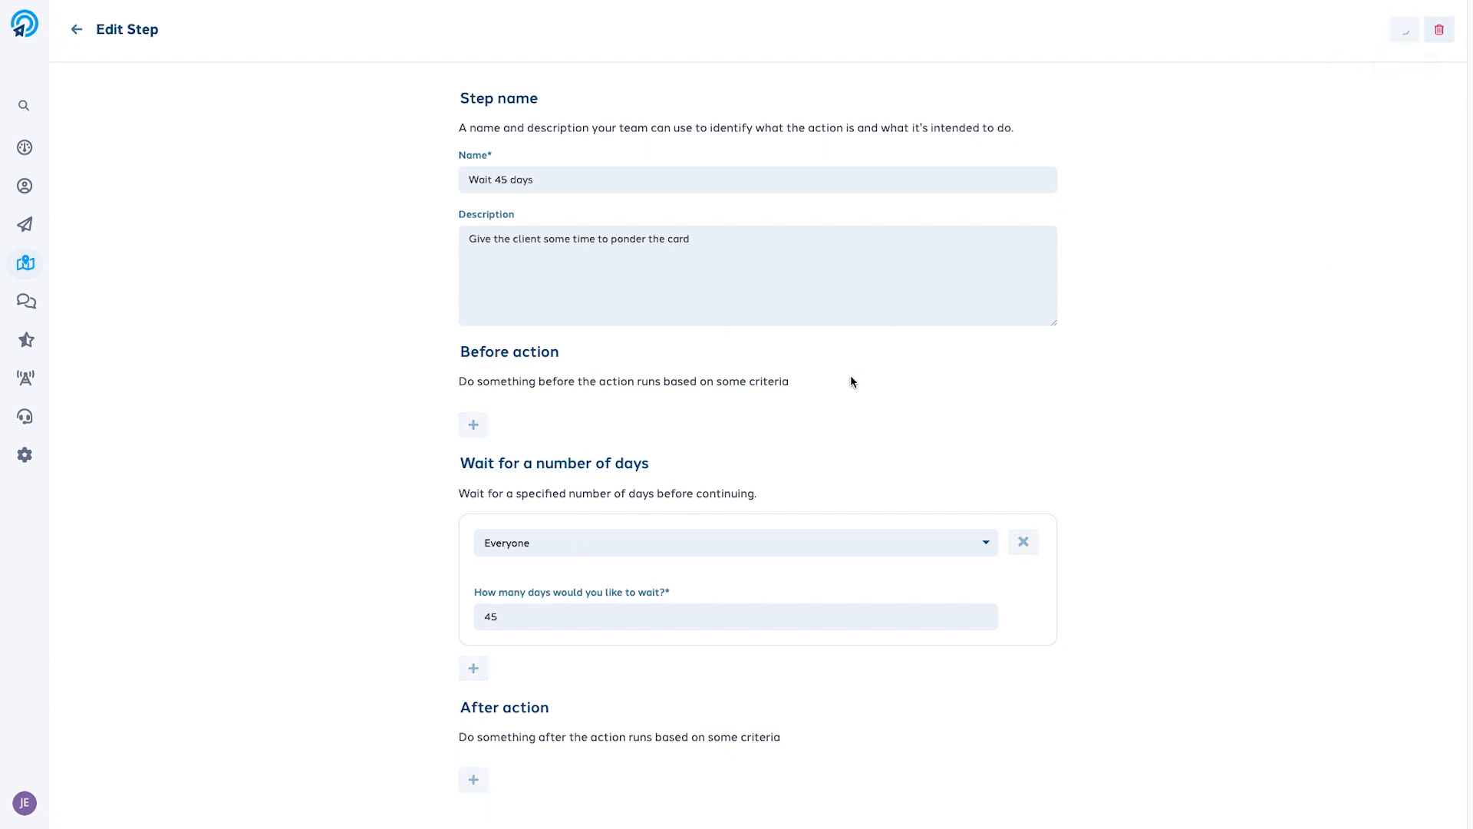
Review the manual "Wait for interest" step at the end of the Checking in stage, and save it as it is.
scroll(850, 302, "down", 5)
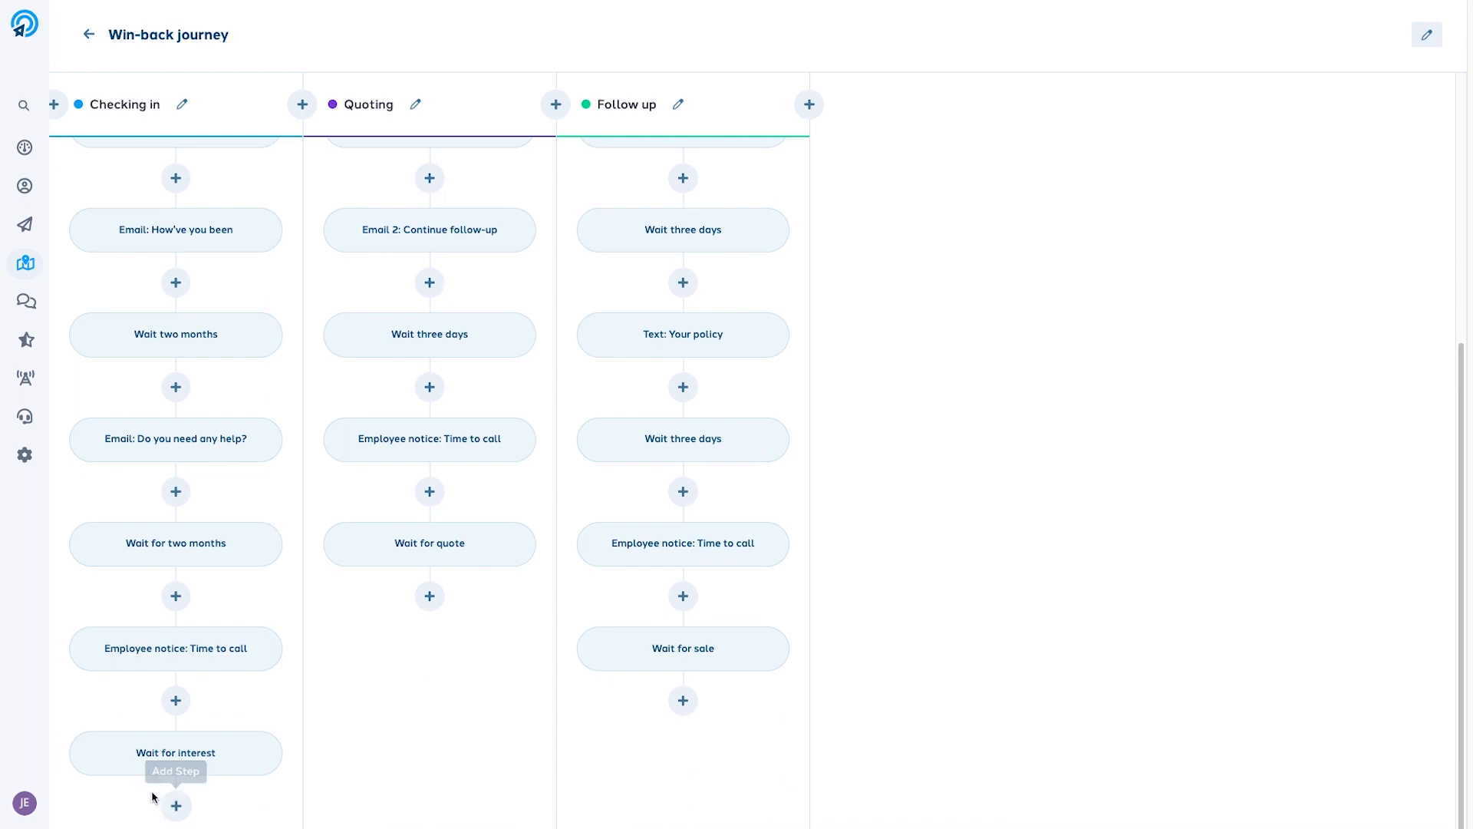
left_click(99, 760)
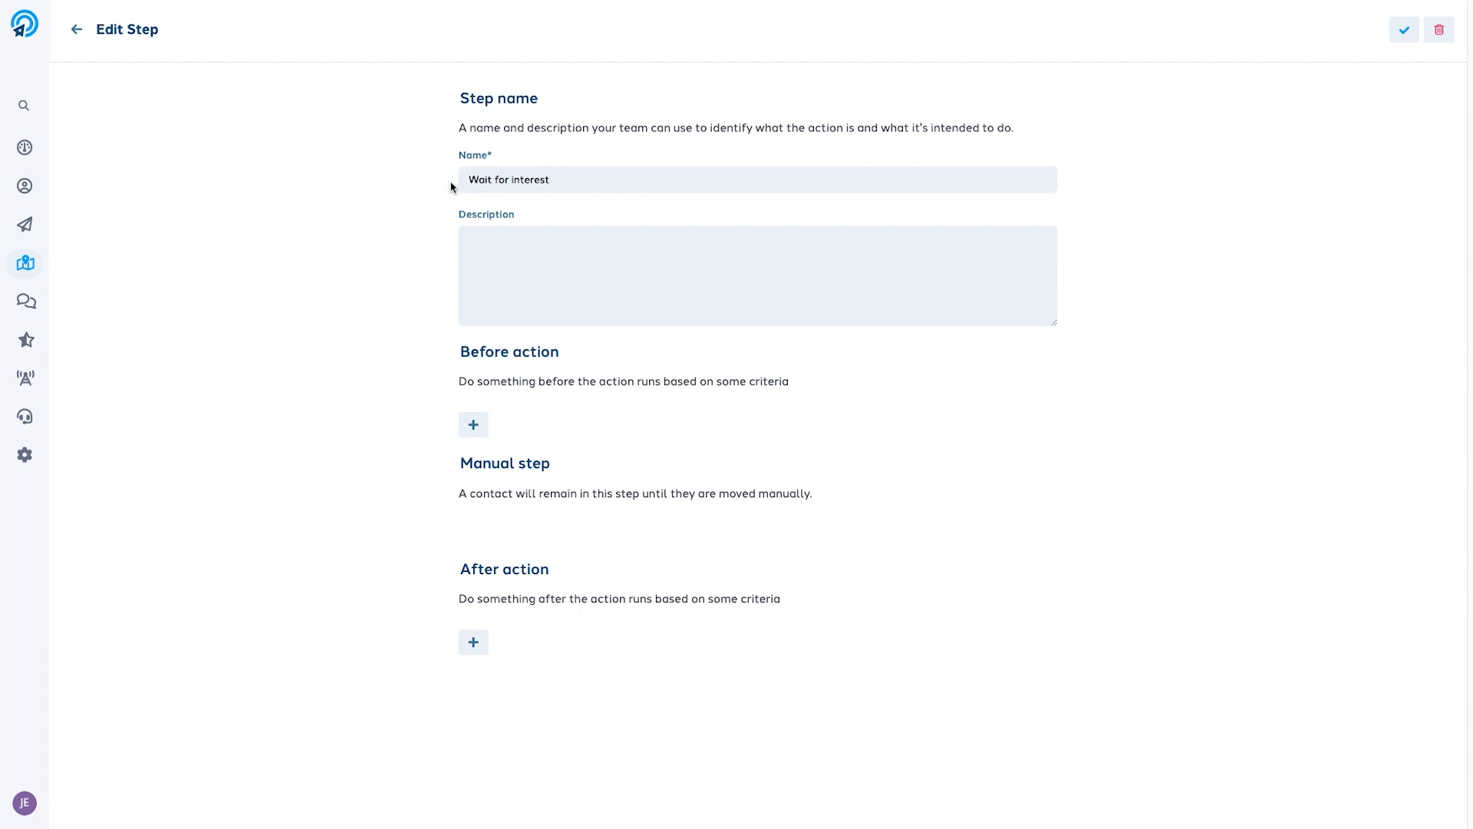
left_click(1405, 37)
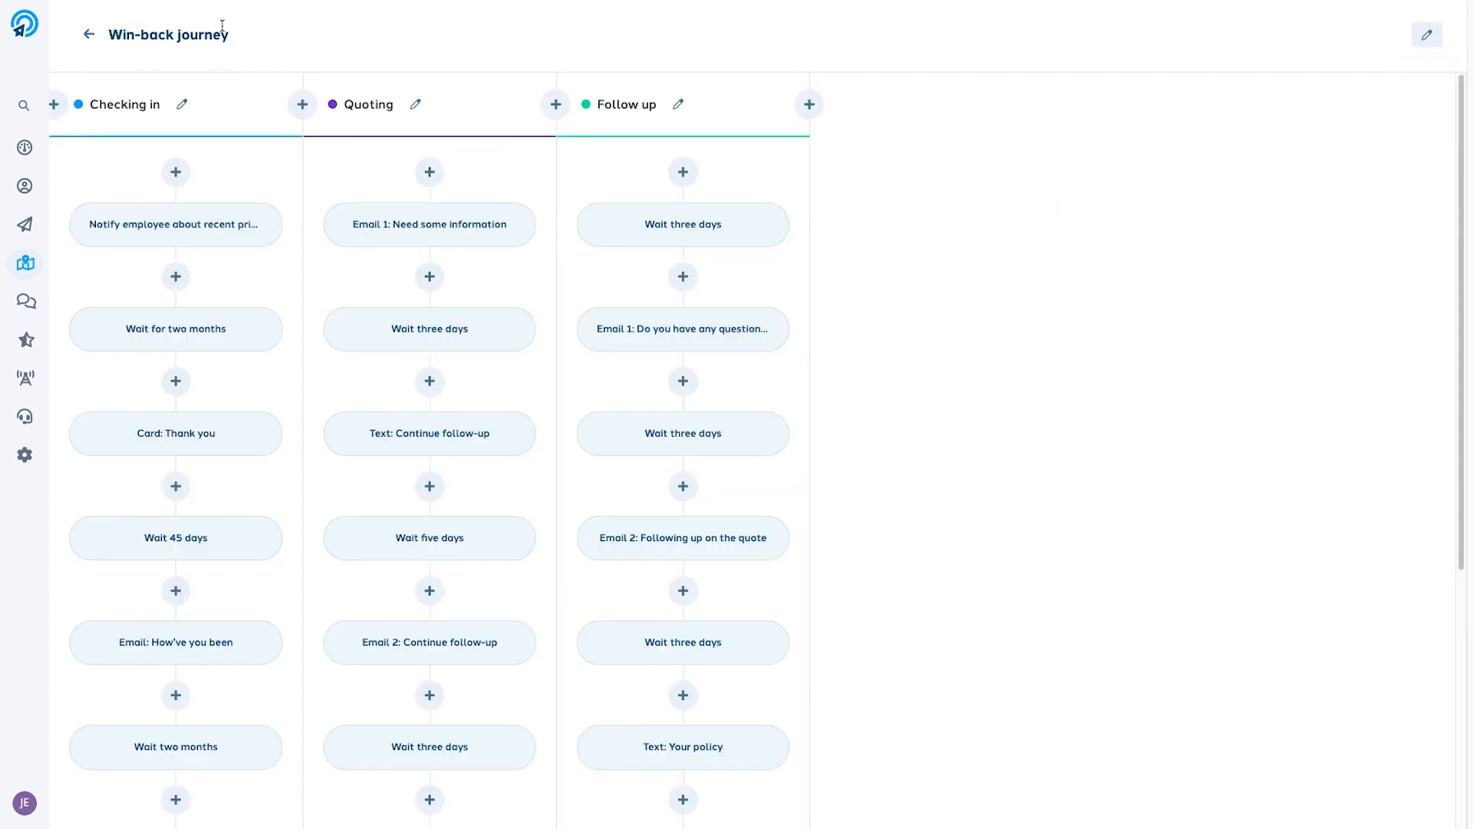
Return to the Win-back journey's stages overview and start the journey.
left_click(89, 35)
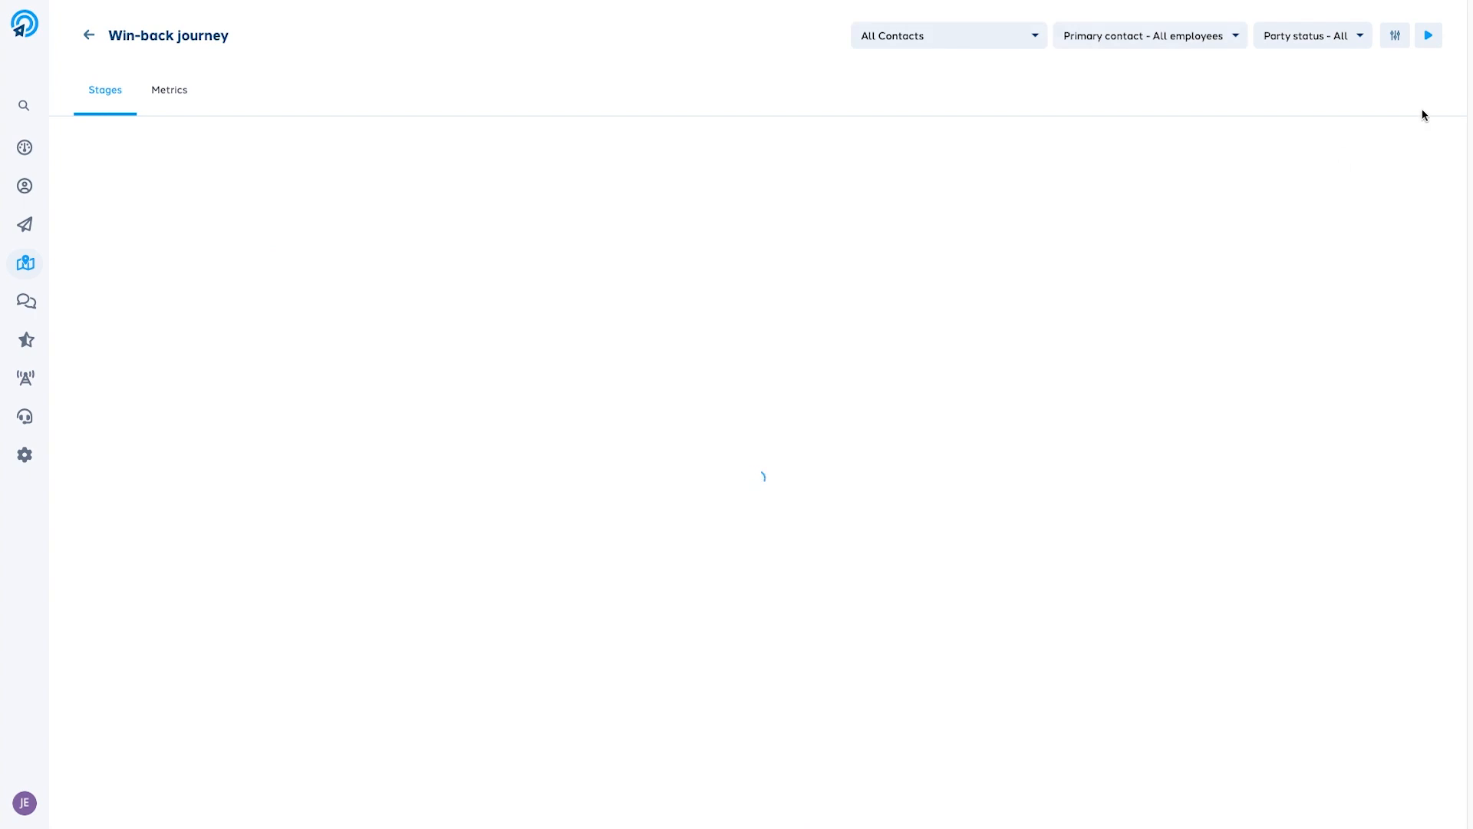
left_click(1425, 40)
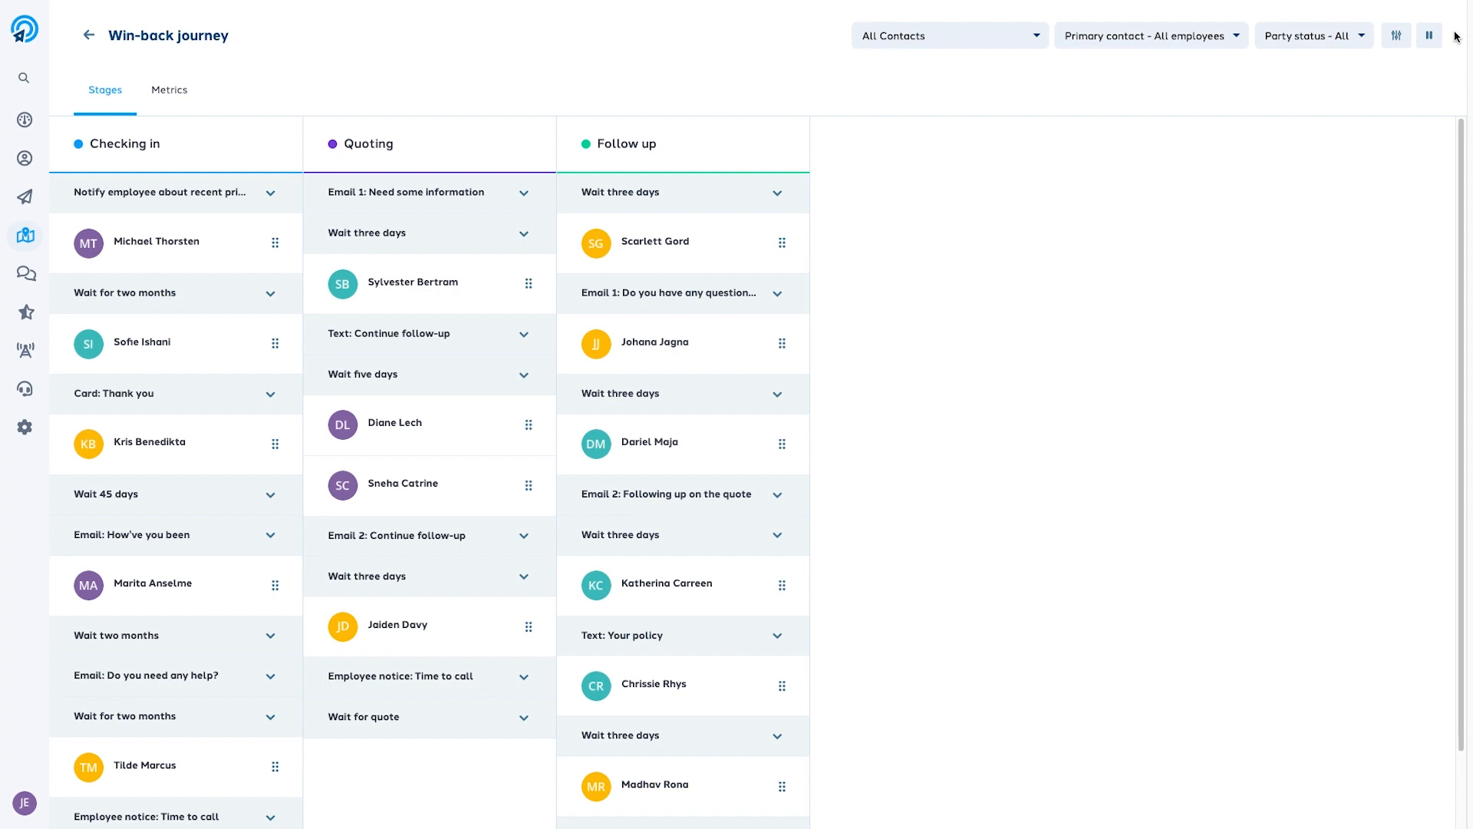
View the Win-back journey's metrics, and return to its stages.
left_click(174, 103)
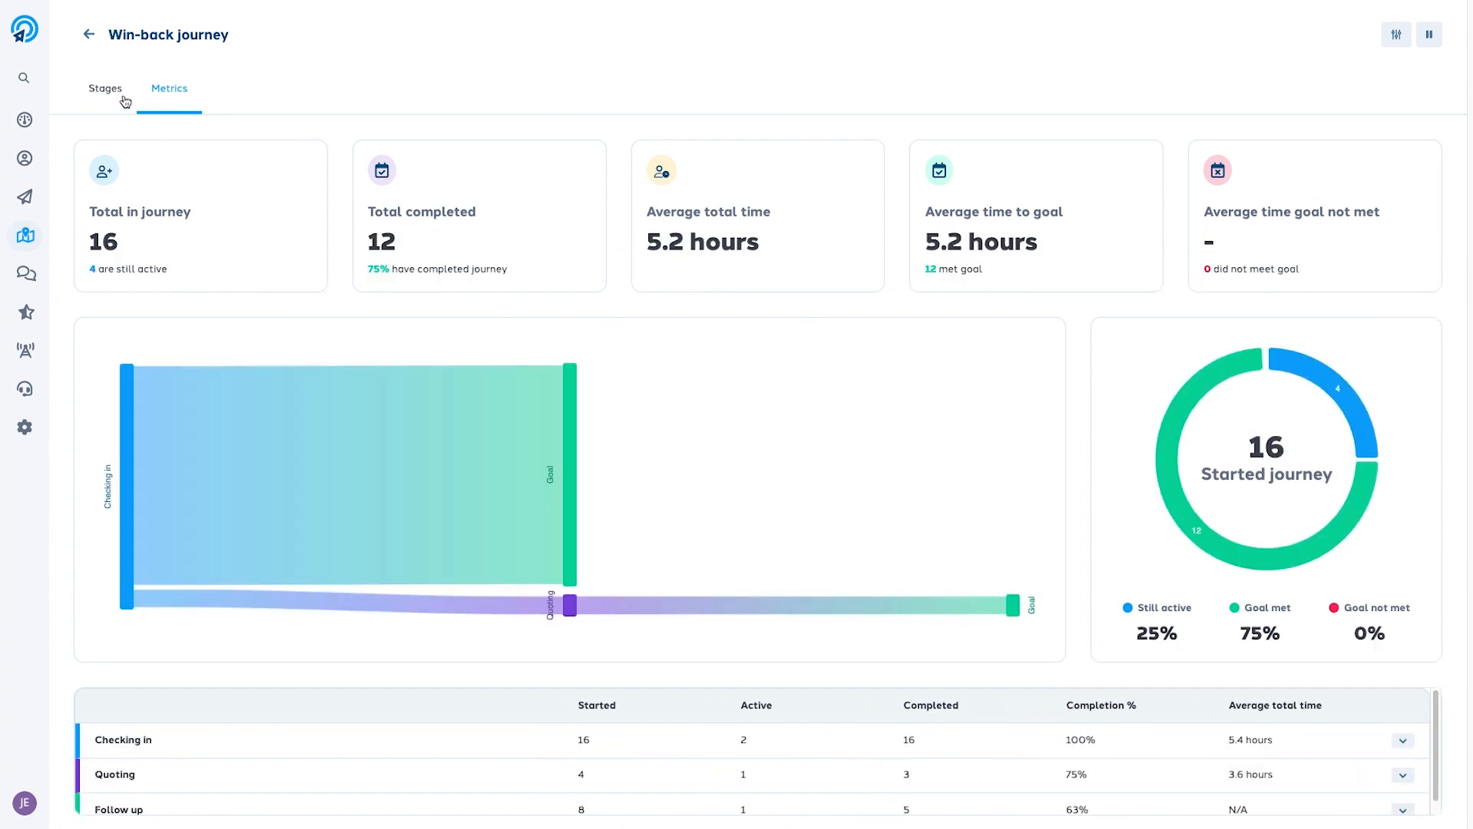
left_click(119, 98)
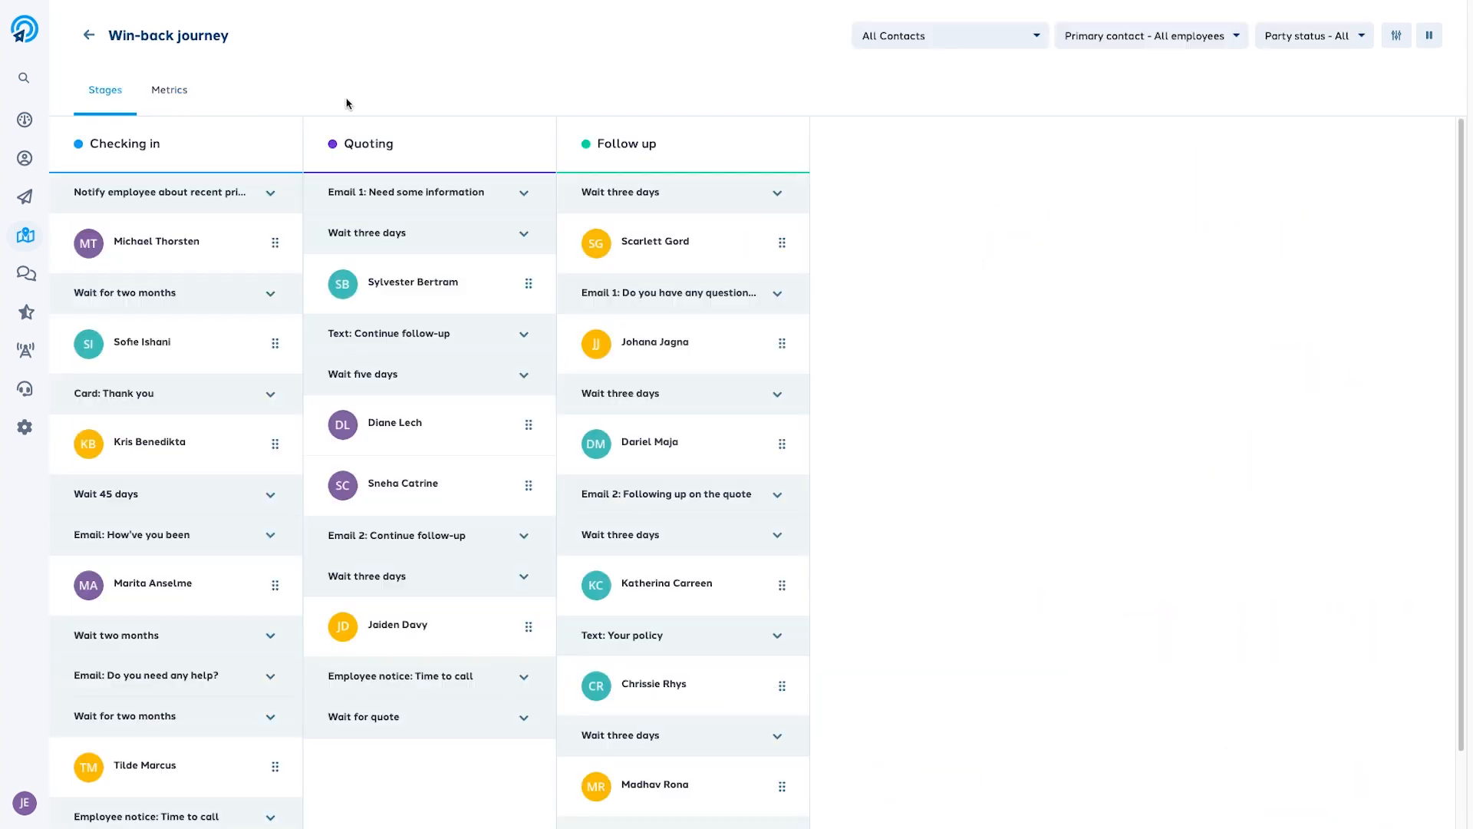
Pause the Win-back journey and reopen it for customization.
left_click(1431, 37)
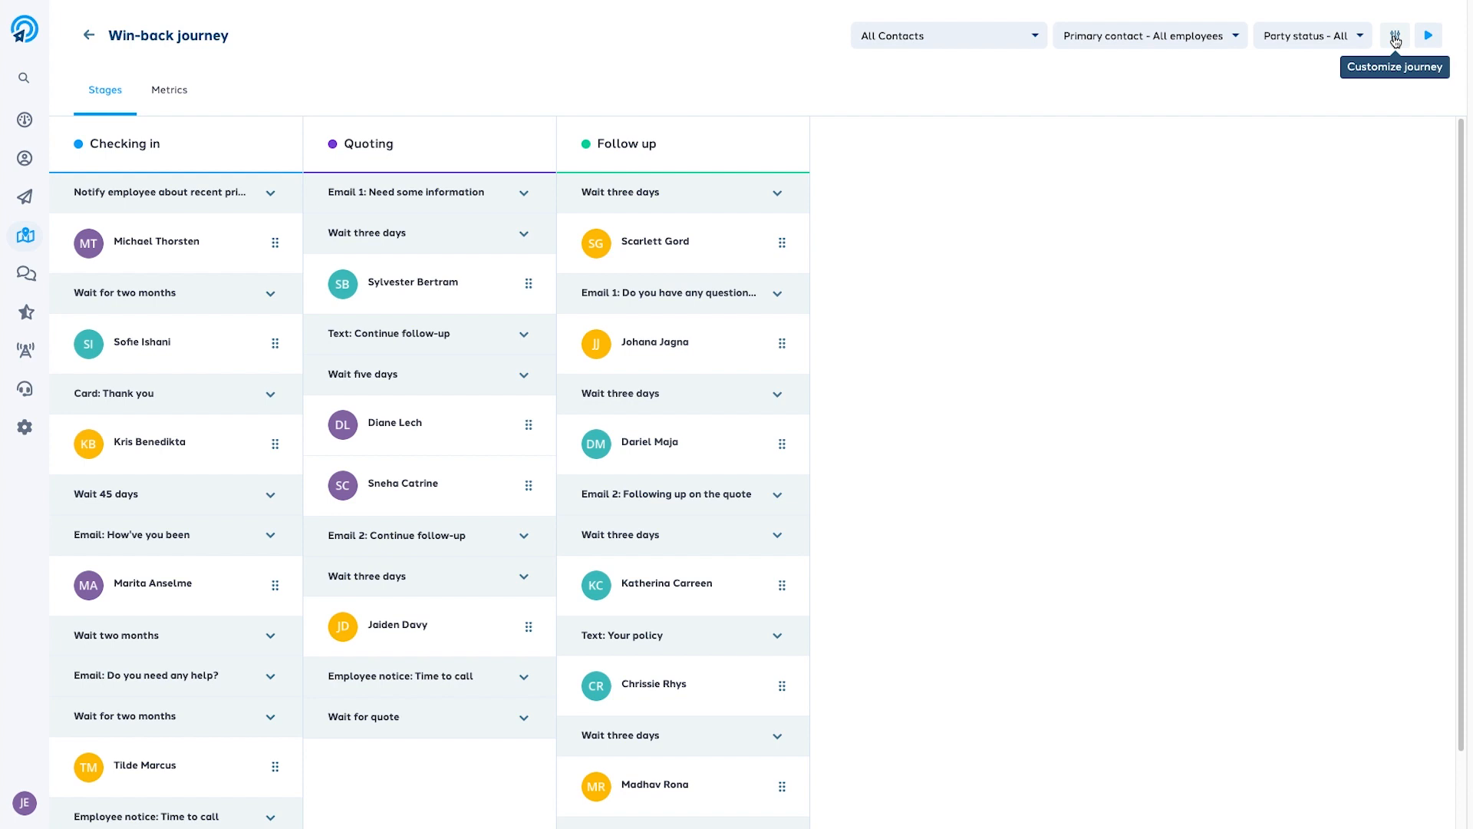
left_click(1396, 38)
Open the Service and support page to view the support contact options.
mouse_move(23, 372)
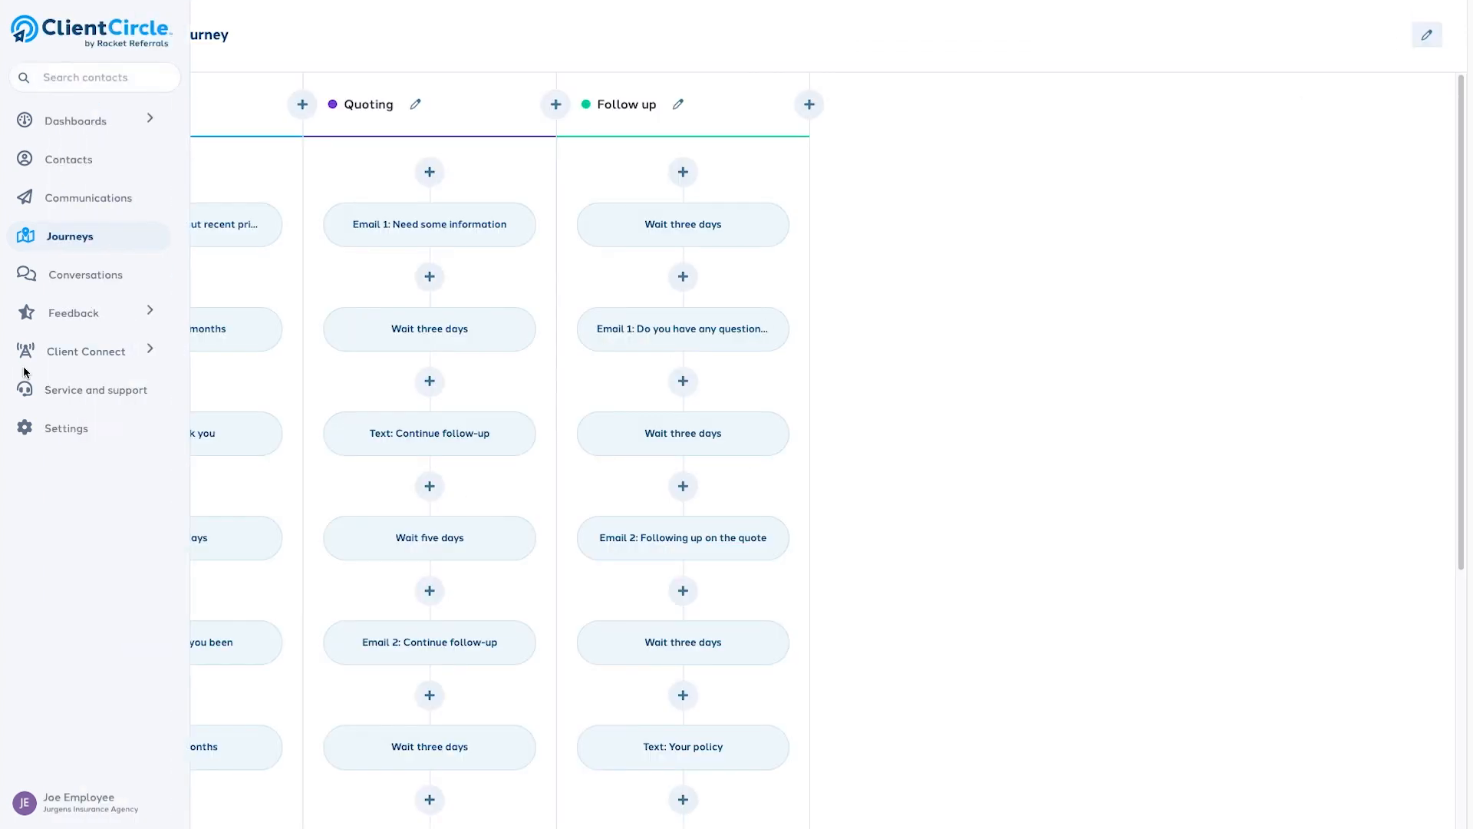
left_click(54, 396)
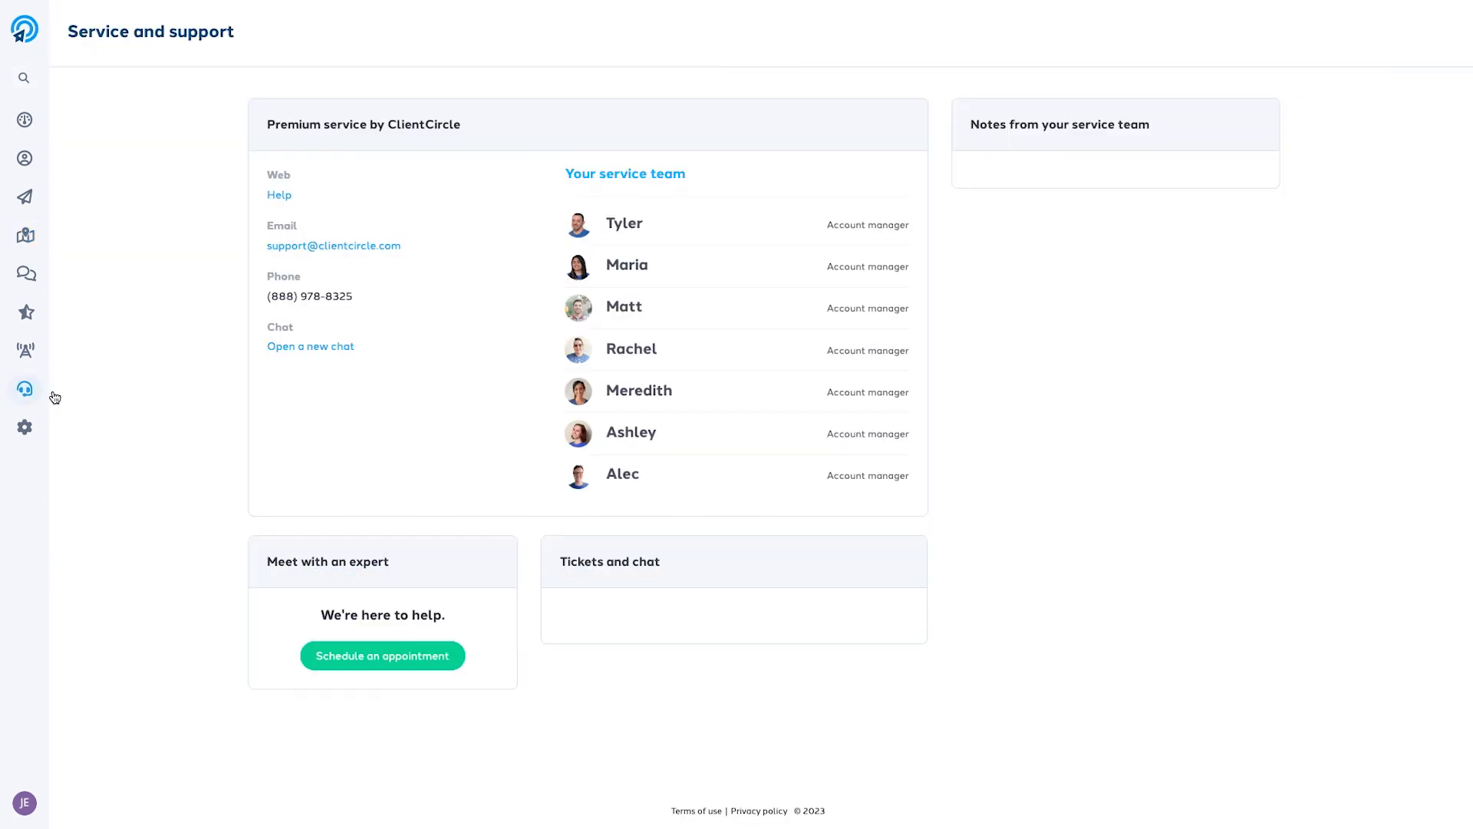